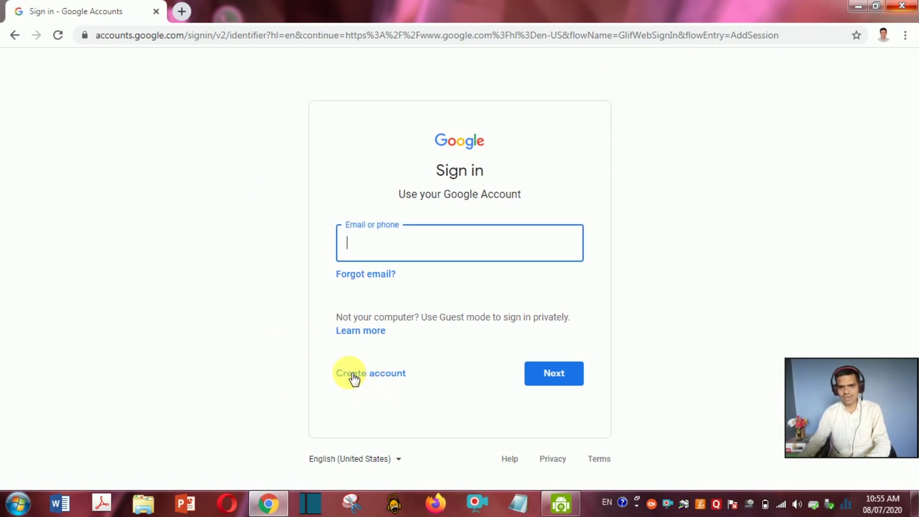
# Step: Start creating a Google account for personal use and fill in the first name, last name and desired username
pyautogui.click(361, 381)
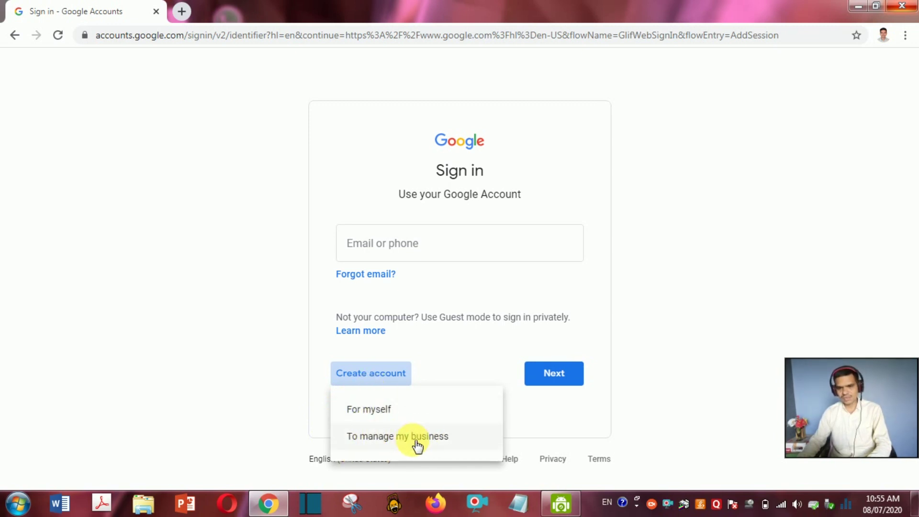
pyautogui.click(364, 410)
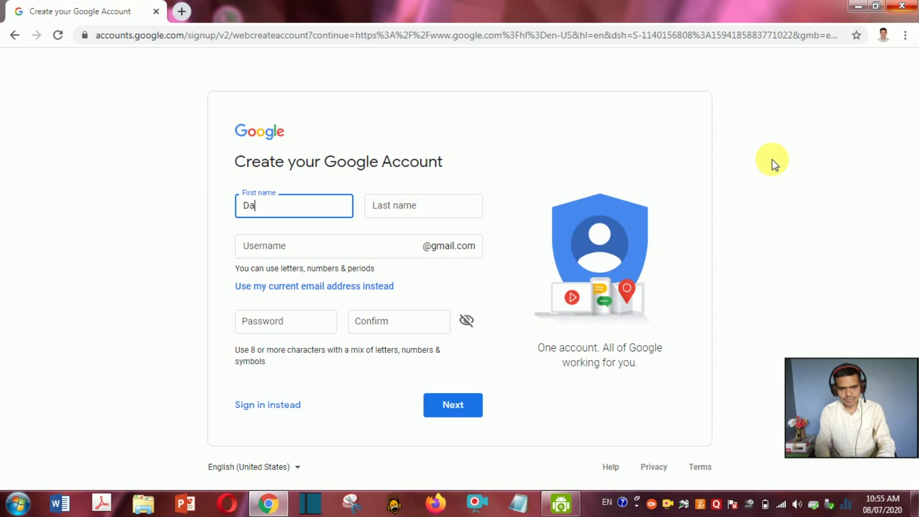
pyautogui.click(419, 208)
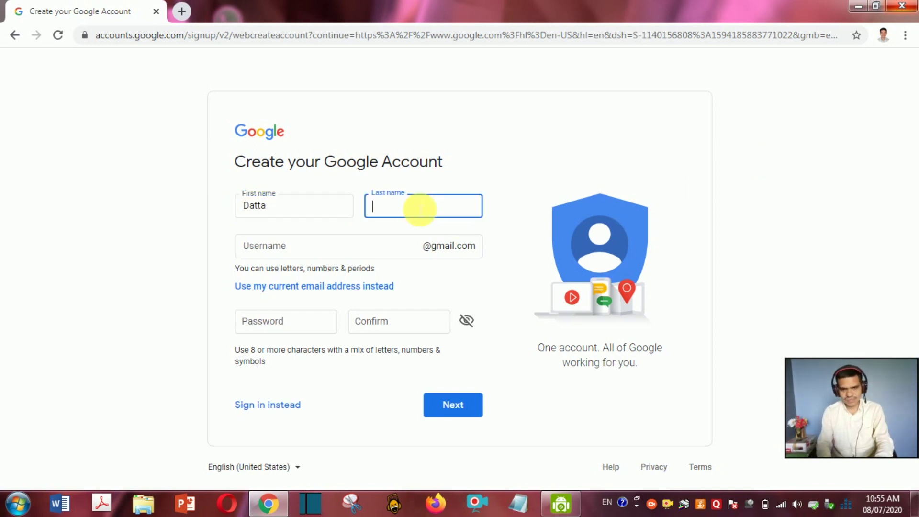
pyautogui.write('Sawant')
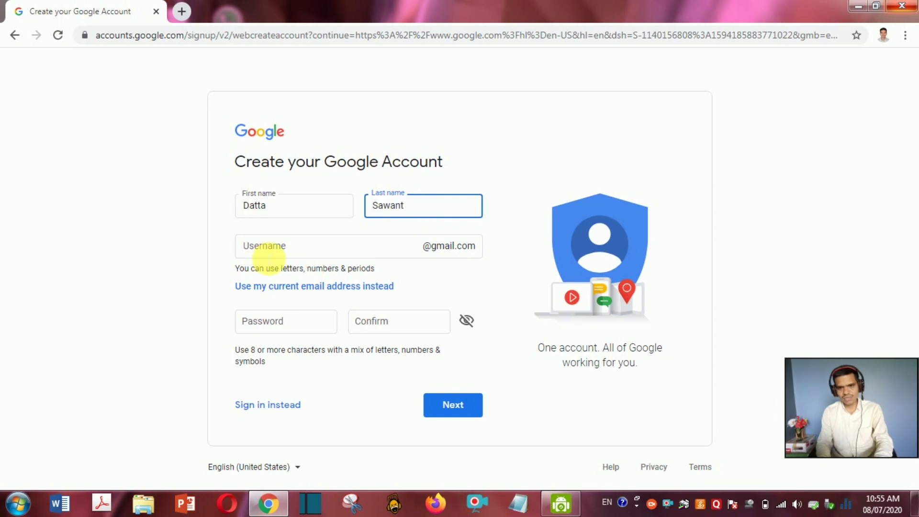
pyautogui.click(276, 249)
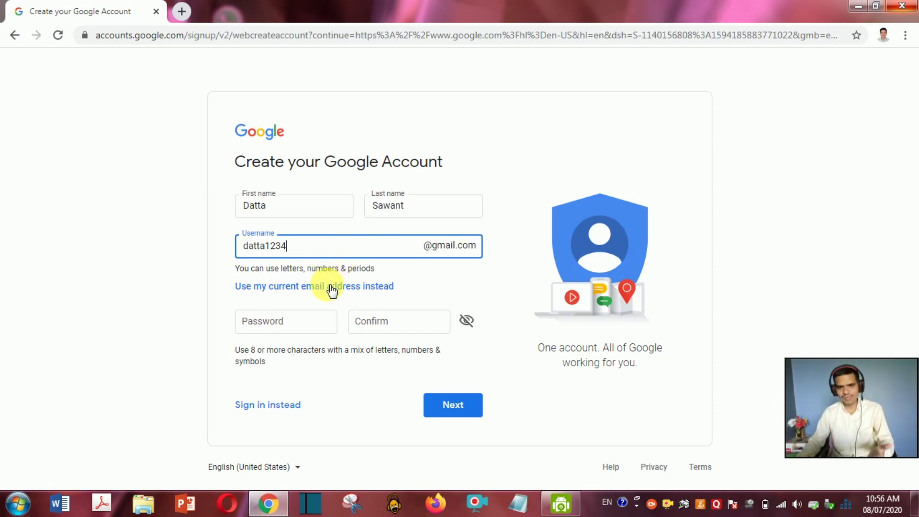
# Step: Enter and confirm the account password, and submit the account details
pyautogui.click(297, 327)
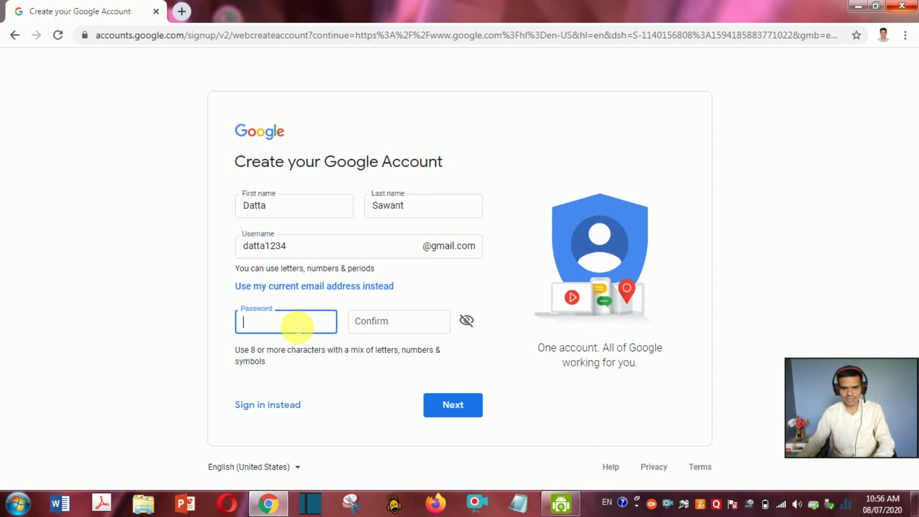
pyautogui.write('******')
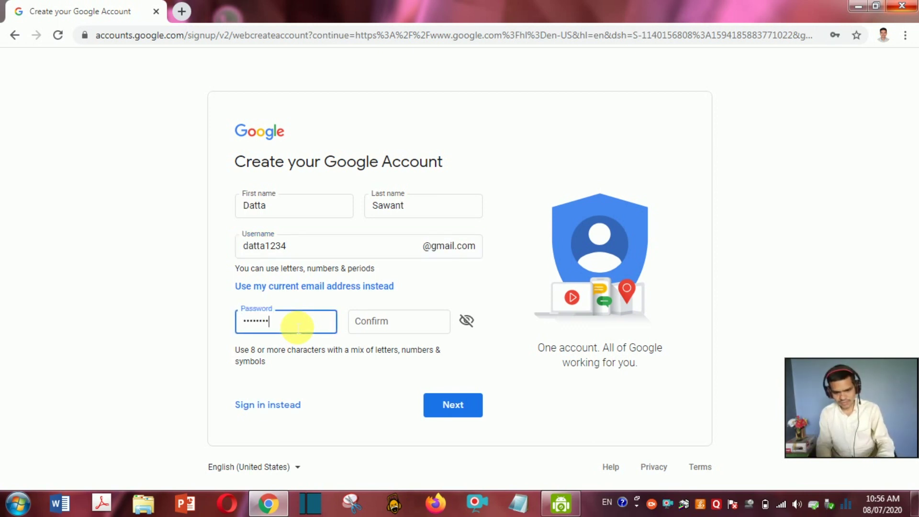
pyautogui.click(377, 329)
pyautogui.write('********')
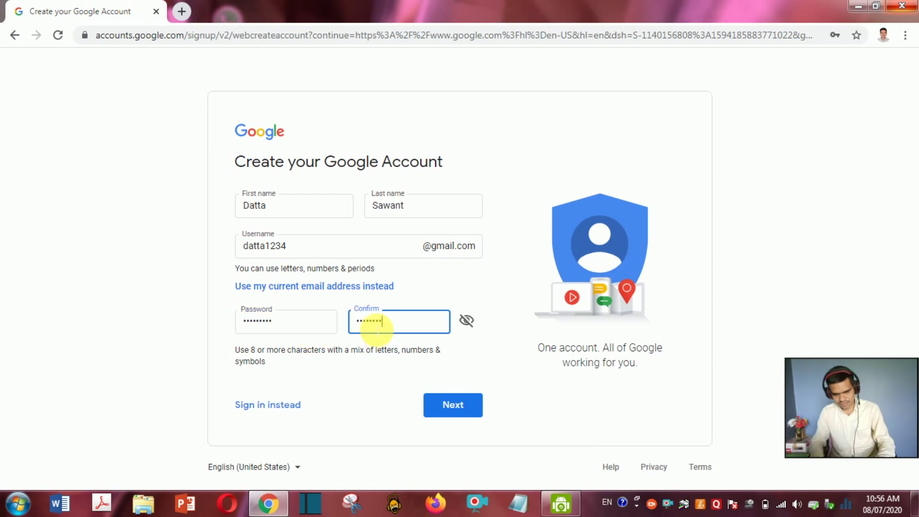
pyautogui.click(453, 405)
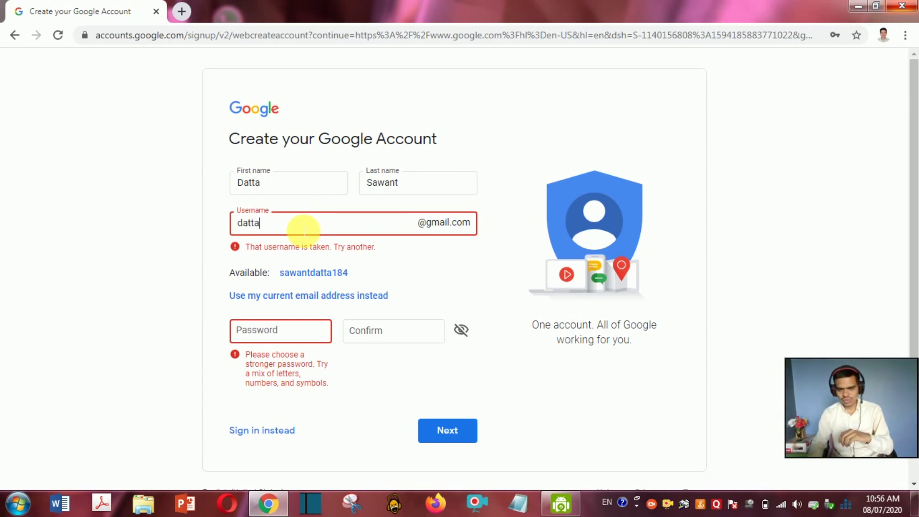
# Step: Replace the rejected username with the available one suggested by Google
pyautogui.write('s4321')
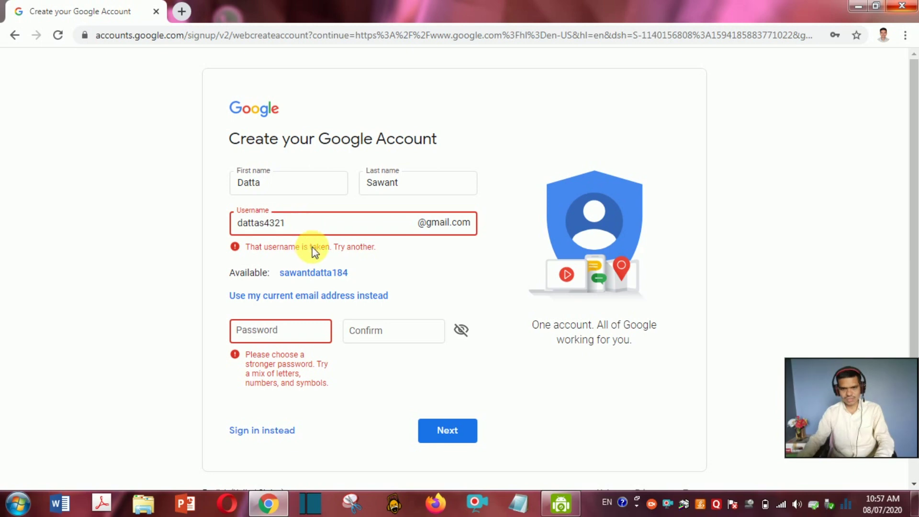
pyautogui.click(307, 273)
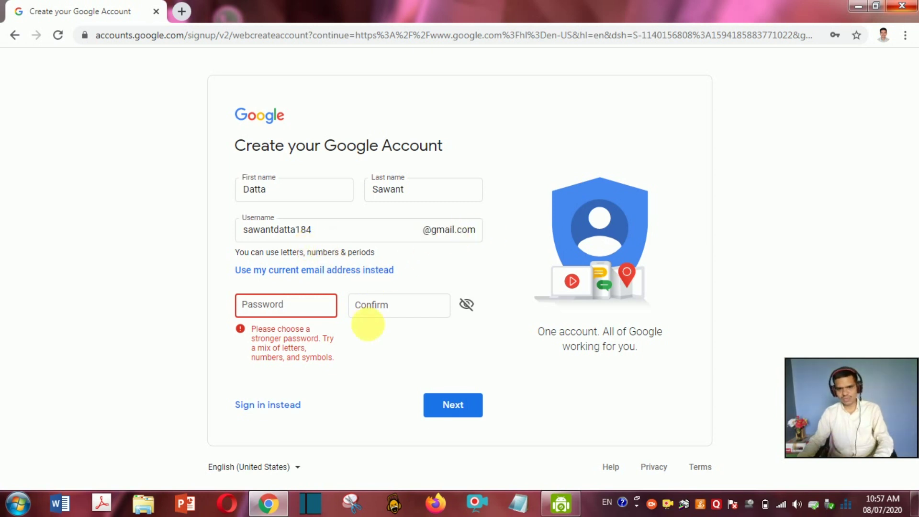
# Step: Enter and confirm a stronger account password, and continue to the personal details
pyautogui.click(291, 309)
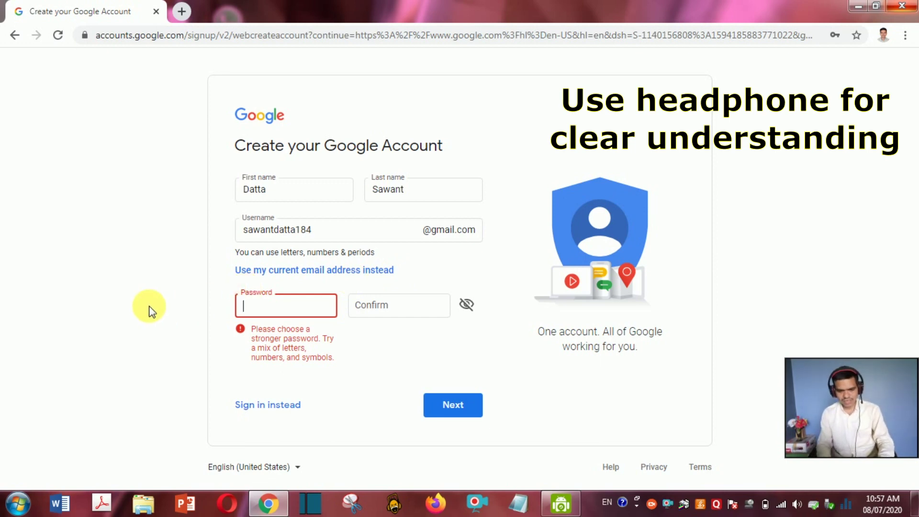
pyautogui.hotkey('ctrl', 'v')
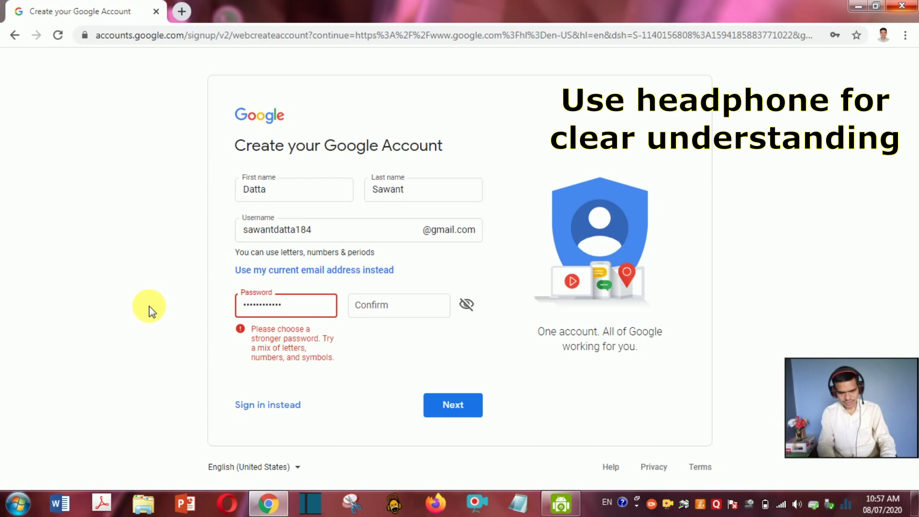
pyautogui.click(366, 305)
pyautogui.hotkey('ctrl', 'v')
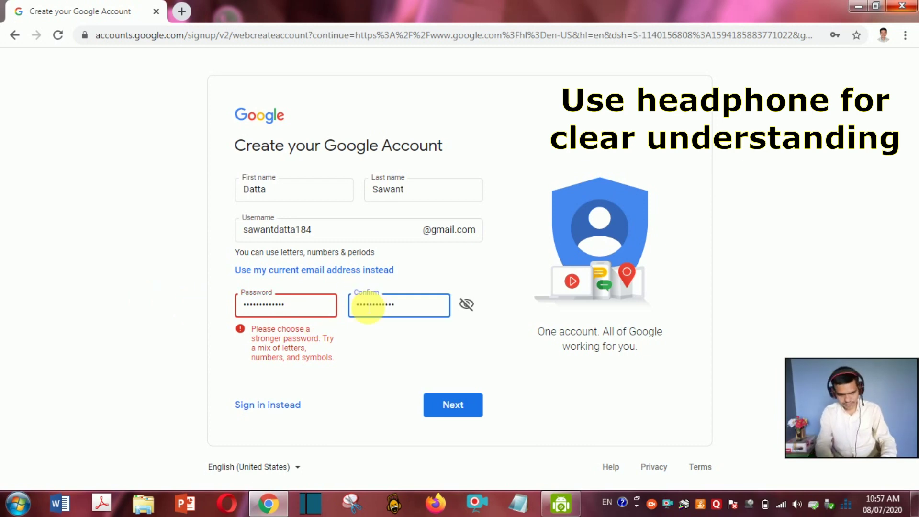
pyautogui.click(441, 406)
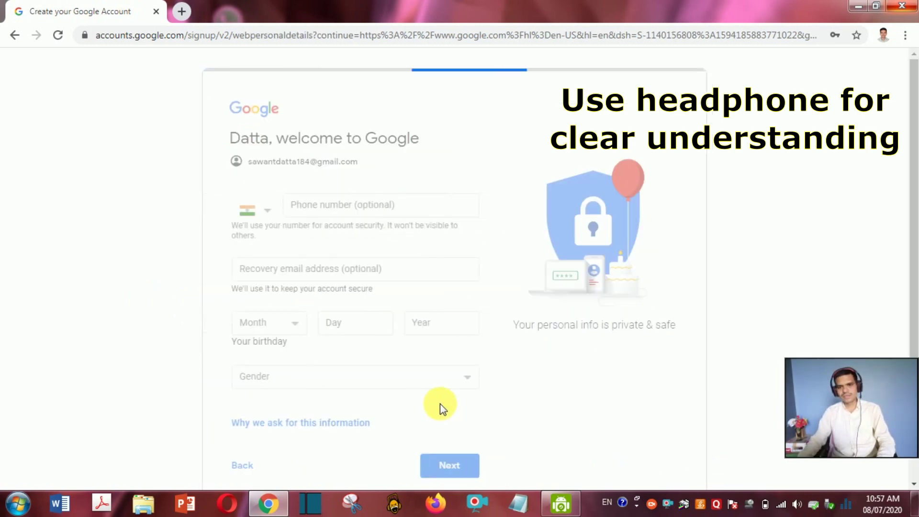
# Step: Fill in the recovery email address, date of birth and gender, leaving the phone number empty, and submit the personal details
pyautogui.scroll(-2, 185, 272)
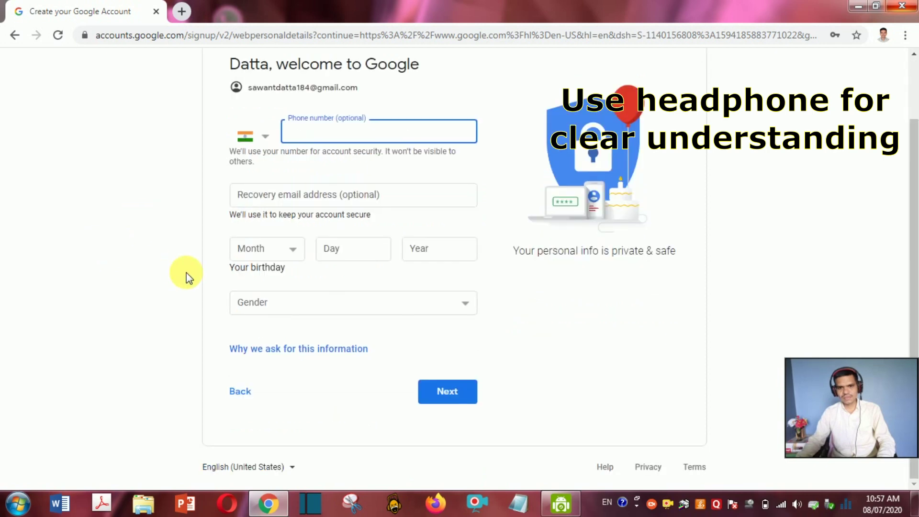
pyautogui.scroll(2, 186, 277)
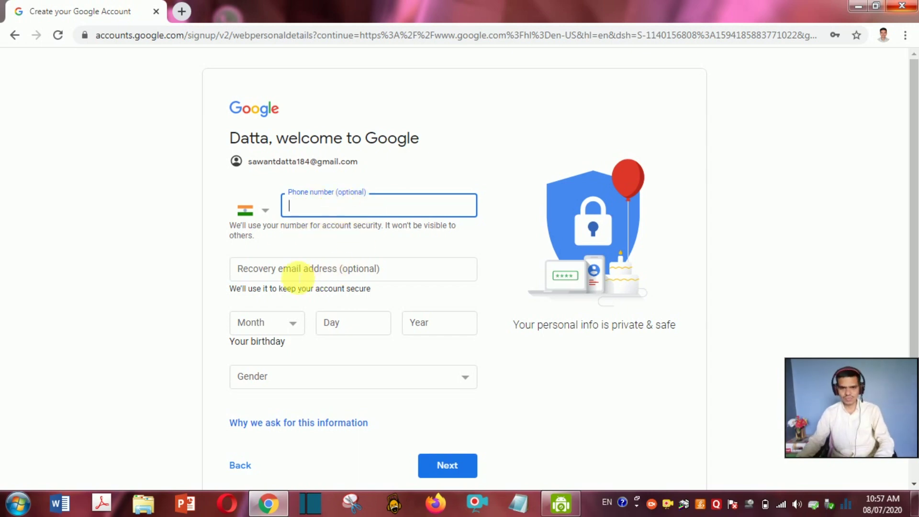
pyautogui.scroll(-3, 319, 268)
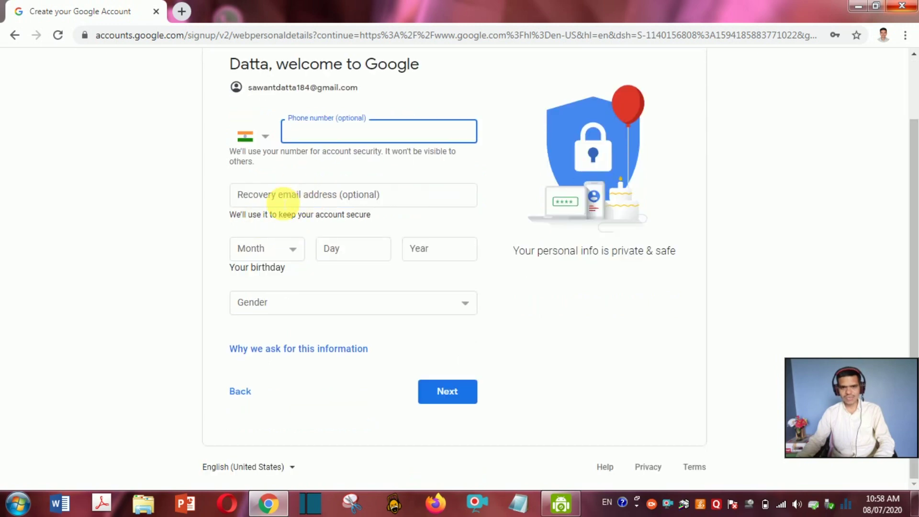
pyautogui.click(284, 202)
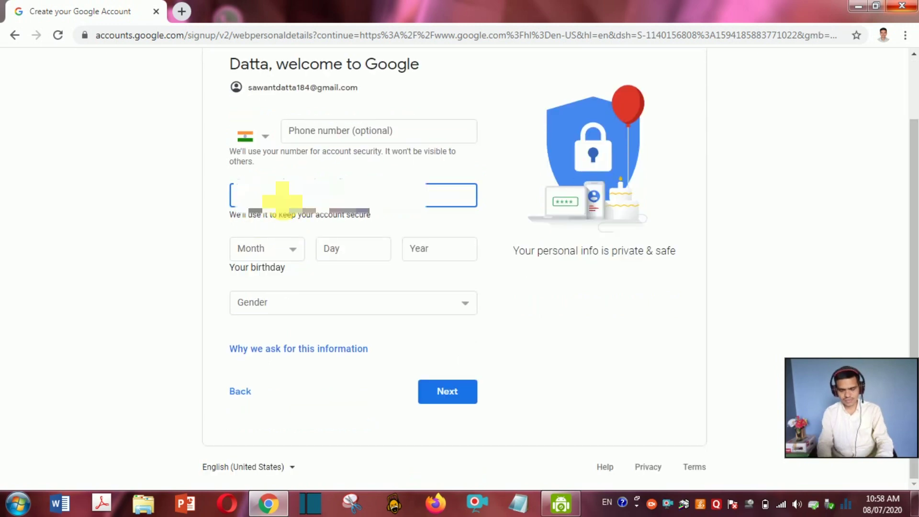
pyautogui.click(291, 251)
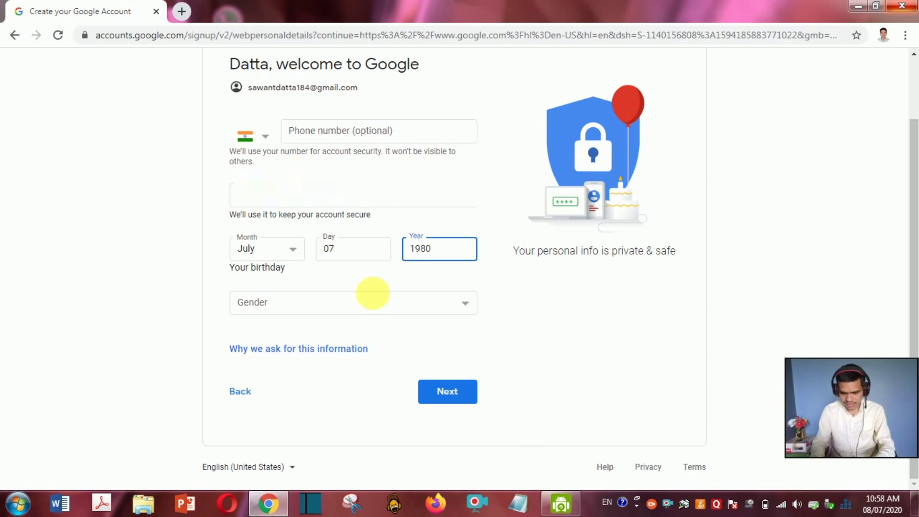
pyautogui.click(439, 304)
pyautogui.click(304, 332)
pyautogui.click(447, 391)
# Step: Go through Google's privacy and terms text to its end and agree to it to create the account
pyautogui.scroll(-2, 421, 196)
pyautogui.scroll(-10, 423, 201)
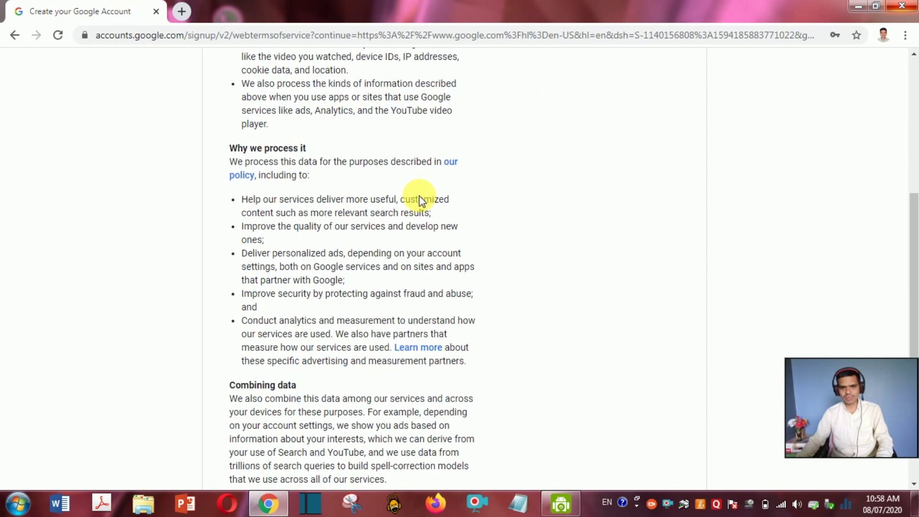
pyautogui.click(442, 405)
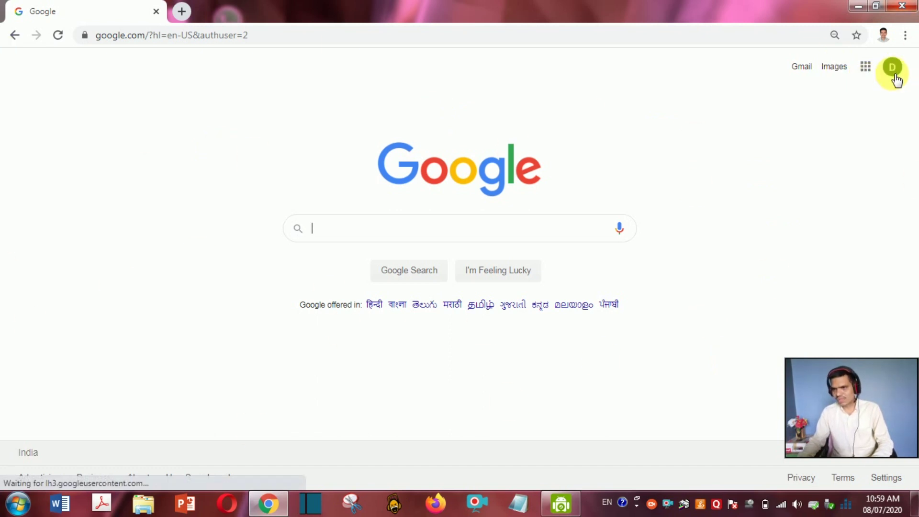
# Step: Open YouTube with the new Google account and start creating a channel
pyautogui.click(867, 69)
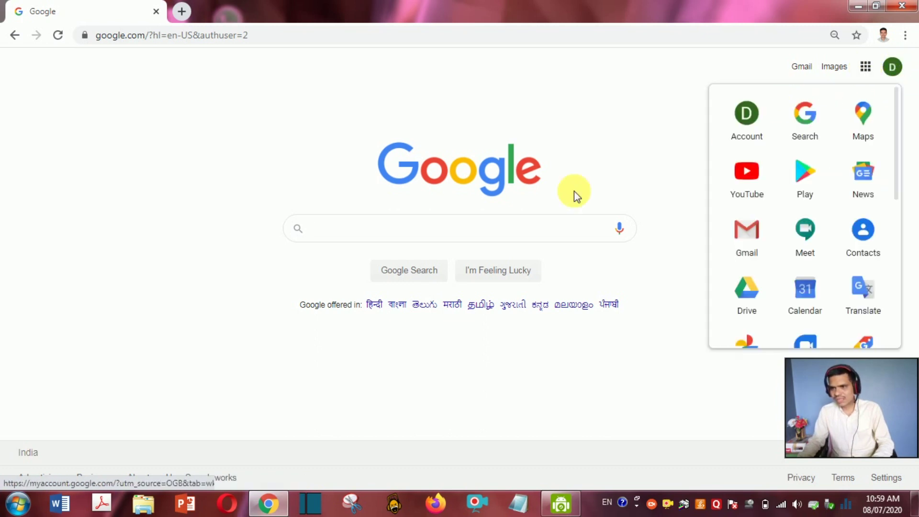
pyautogui.click(748, 181)
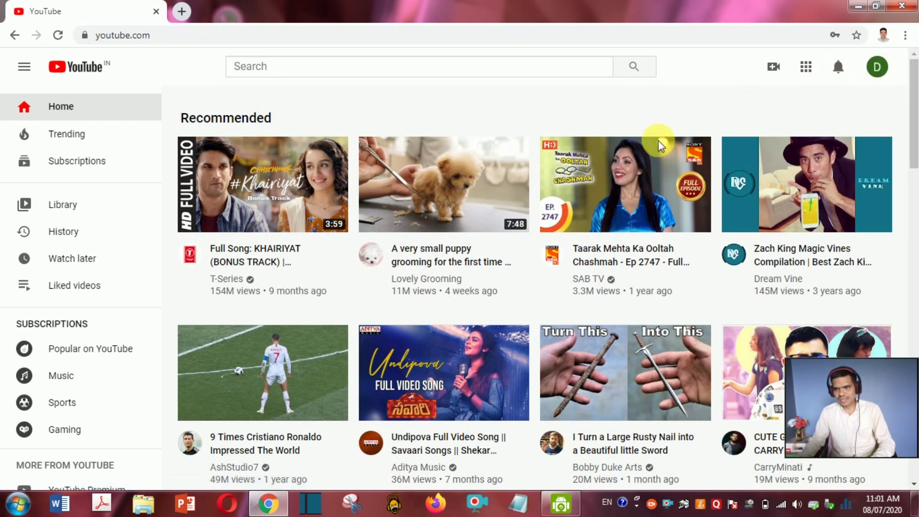
pyautogui.click(877, 68)
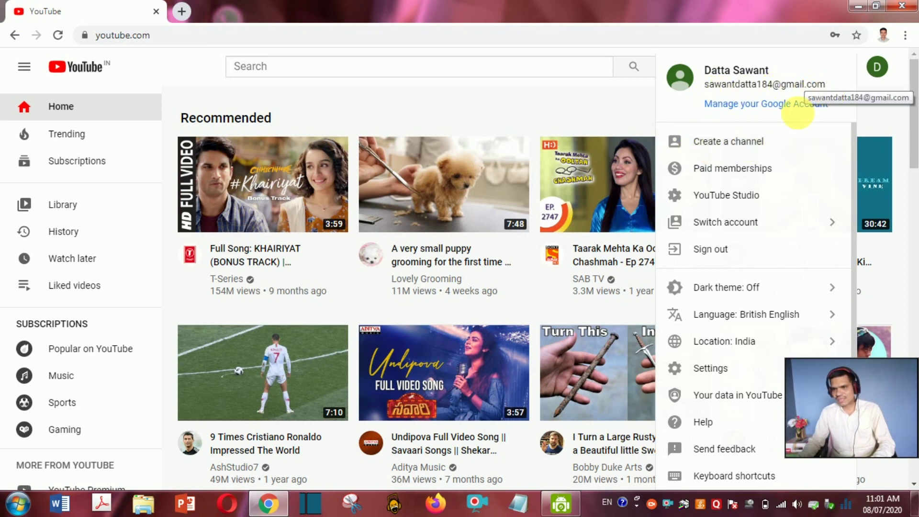
pyautogui.click(728, 143)
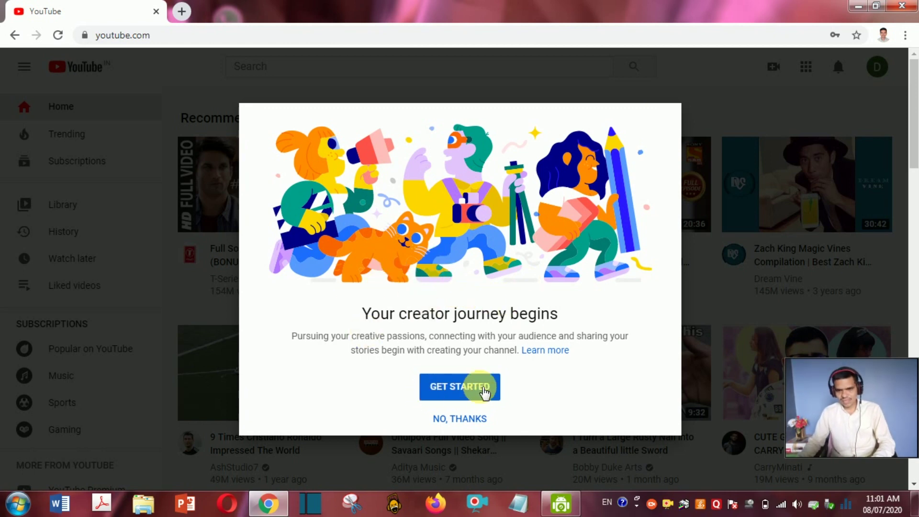
pyautogui.click(462, 389)
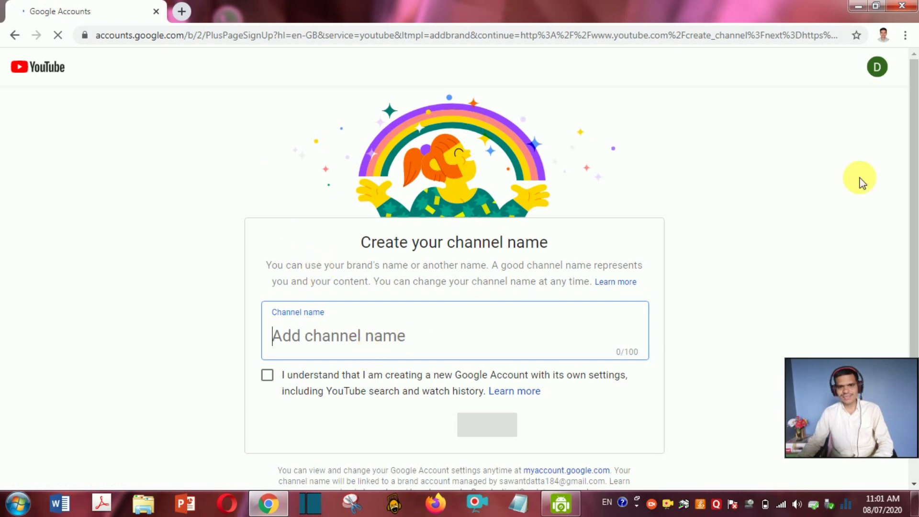
# Step: Name the channel with the owner's first name in possessive form plus "YT Channel", accept the new-account acknowledgement, and create the channel
pyautogui.scroll(-1, 912, 178)
pyautogui.scroll(-1, 912, 178)
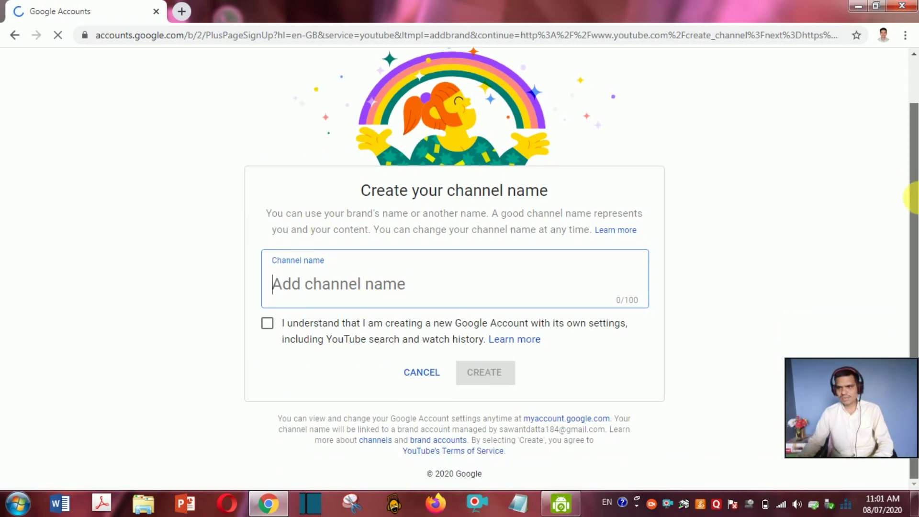
pyautogui.write("Datta'sYT")
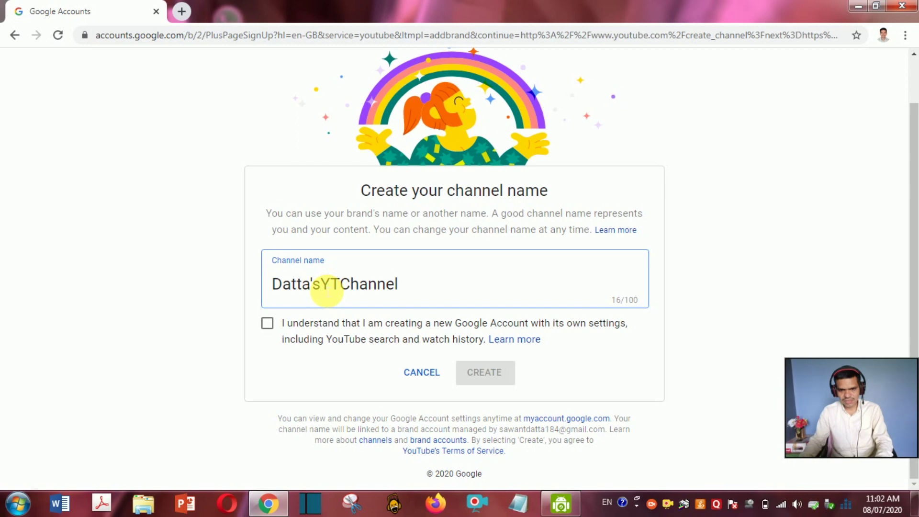
pyautogui.click(349, 287)
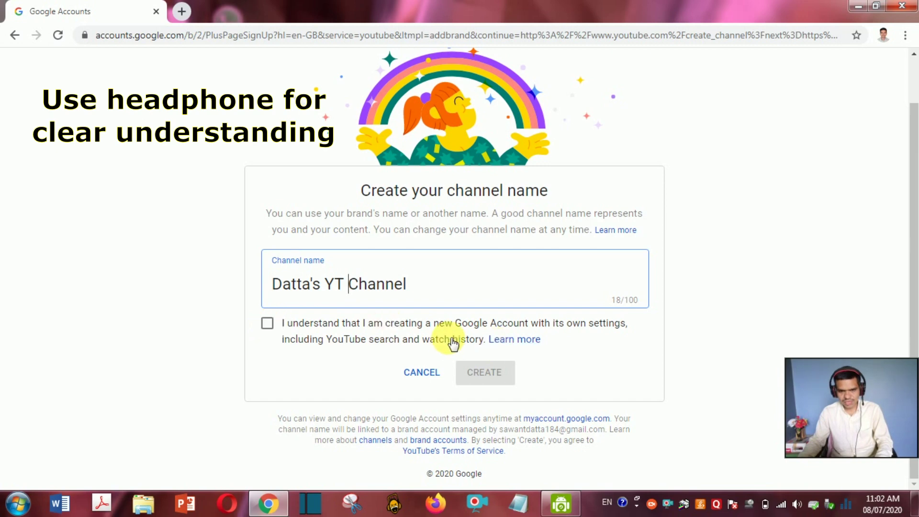
pyautogui.click(267, 324)
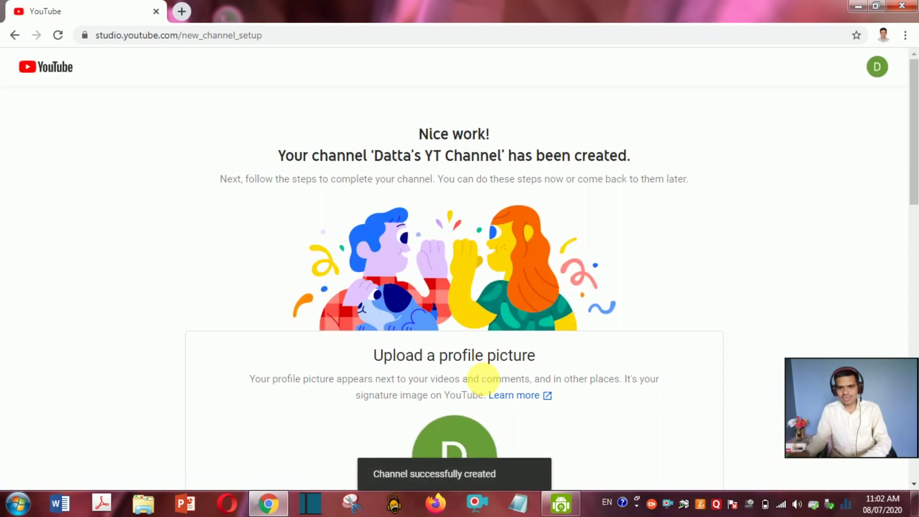
# Step: Upload the image 20171206_114810-1 from the My Documents folder as the channel's profile picture
pyautogui.scroll(-5, 584, 318)
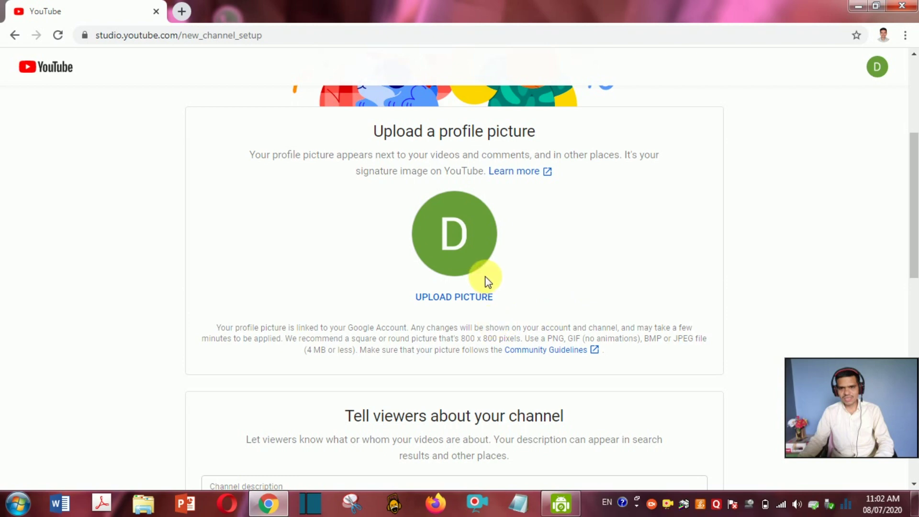
pyautogui.click(463, 237)
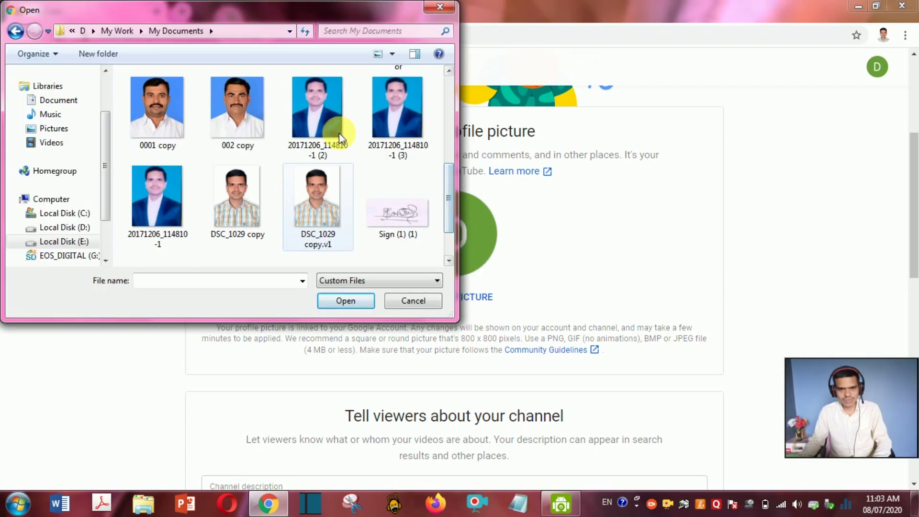
pyautogui.click(162, 197)
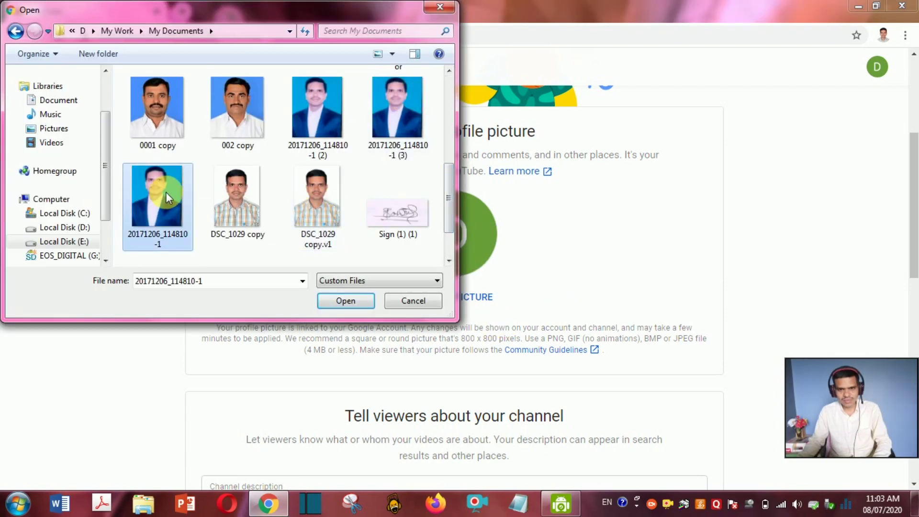
pyautogui.click(324, 301)
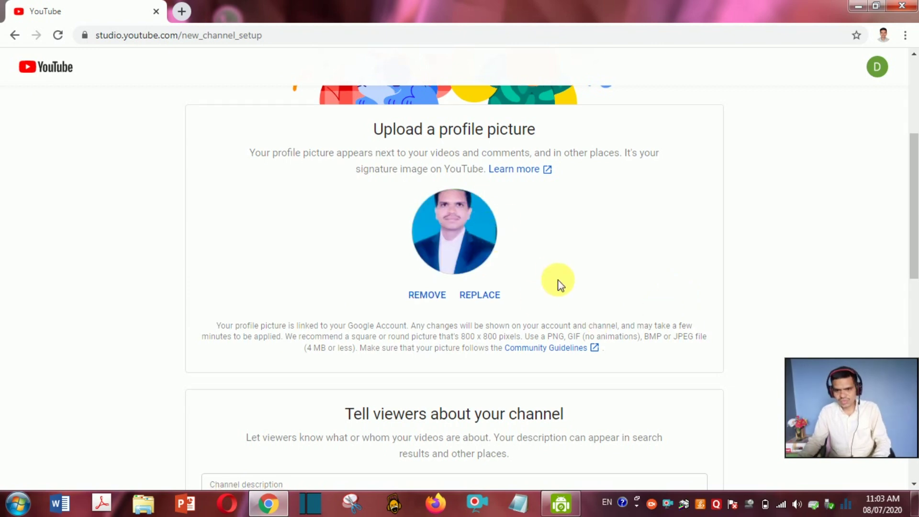
# Step: Enter the channel description "Educational Channel Tutorials, Apps, New Technology in education..."
pyautogui.scroll(-2, 558, 281)
pyautogui.scroll(-4, 540, 294)
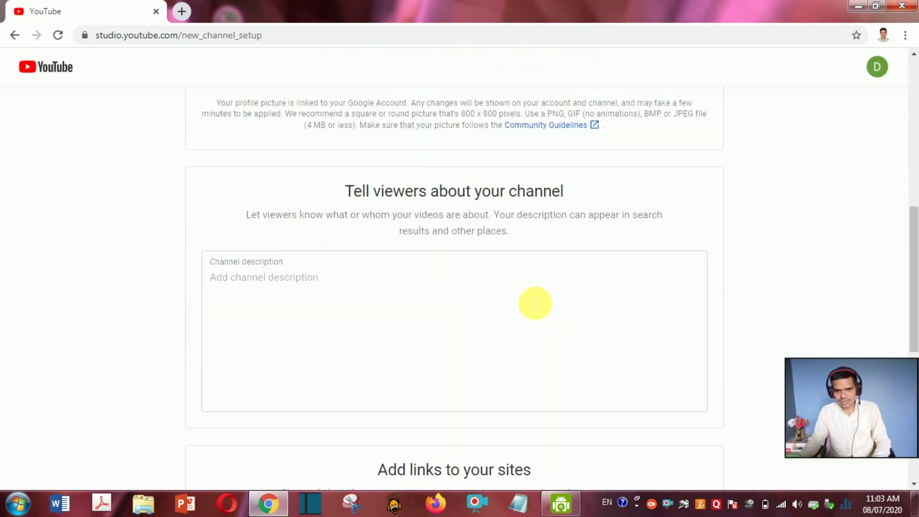
pyautogui.click(269, 183)
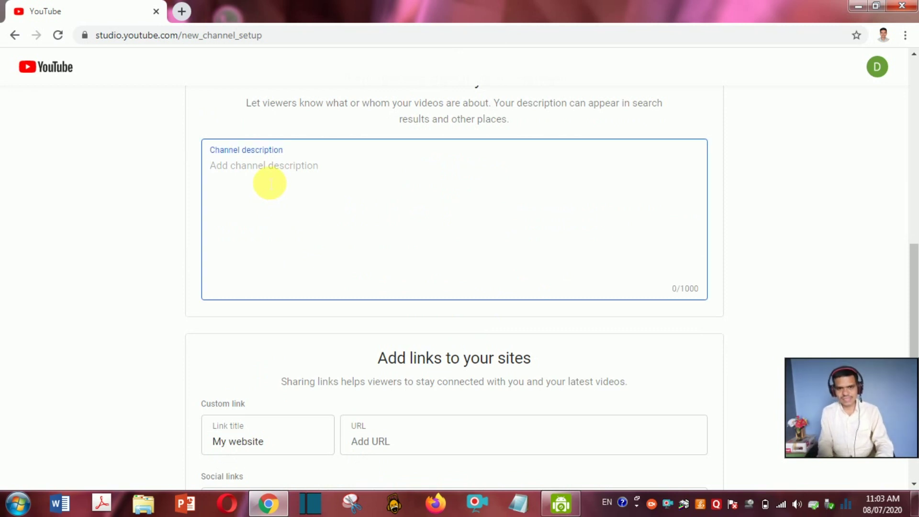
pyautogui.write('Educational c')
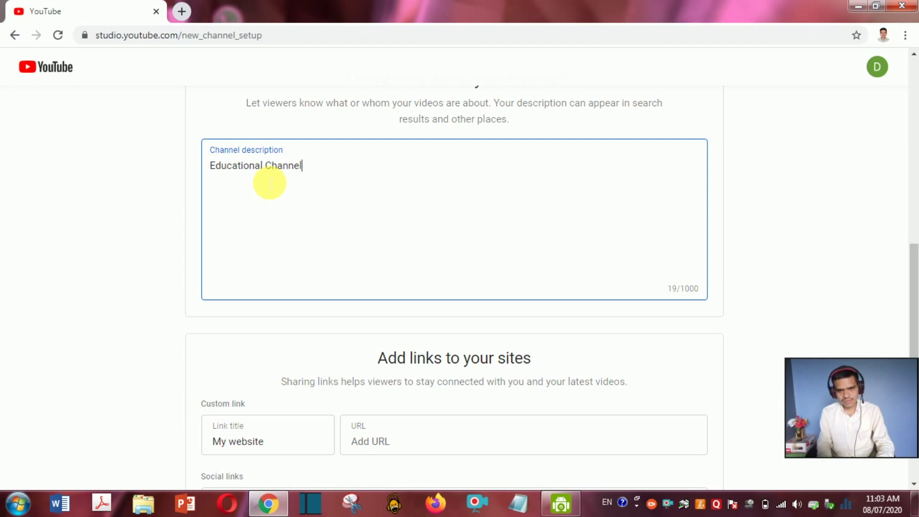
pyautogui.write('hannel Tutorials, Apps, New Technology in education...')
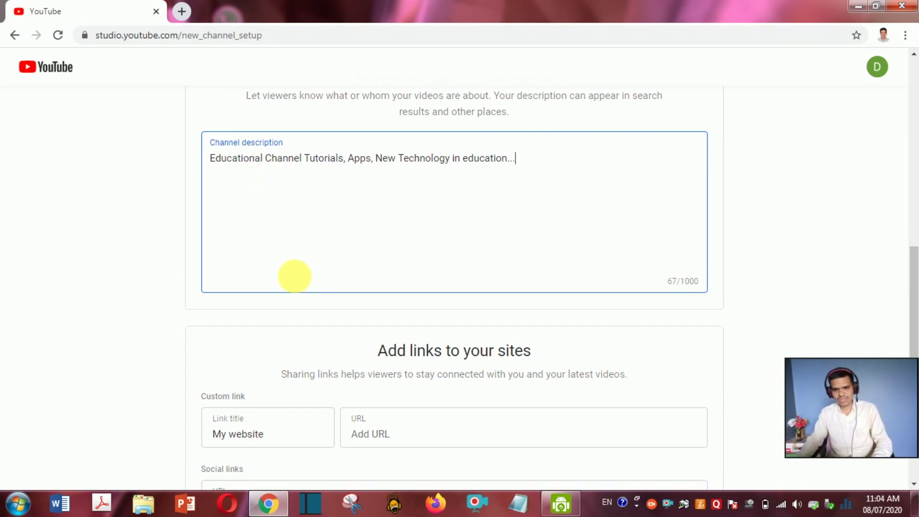
# Step: Go through the custom and social link fields, leave them empty, and save the channel setup
pyautogui.scroll(-2, 326, 292)
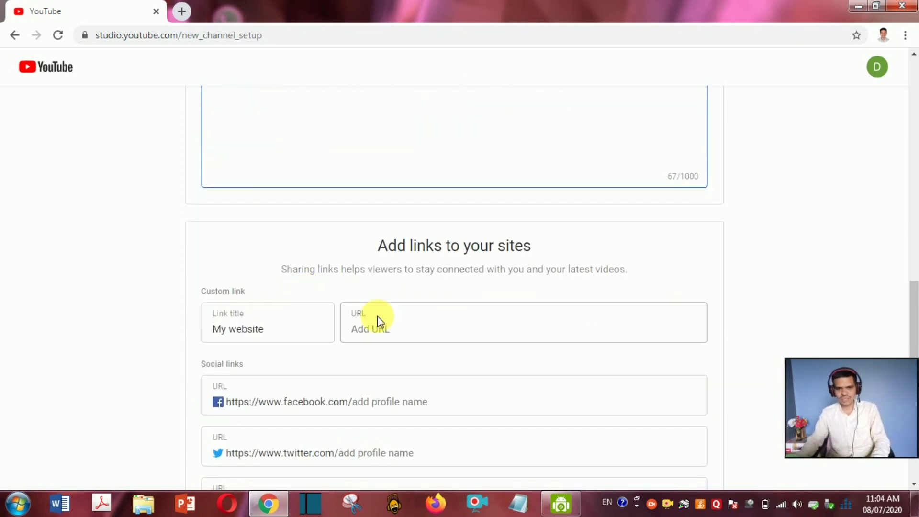
pyautogui.scroll(-2, 346, 344)
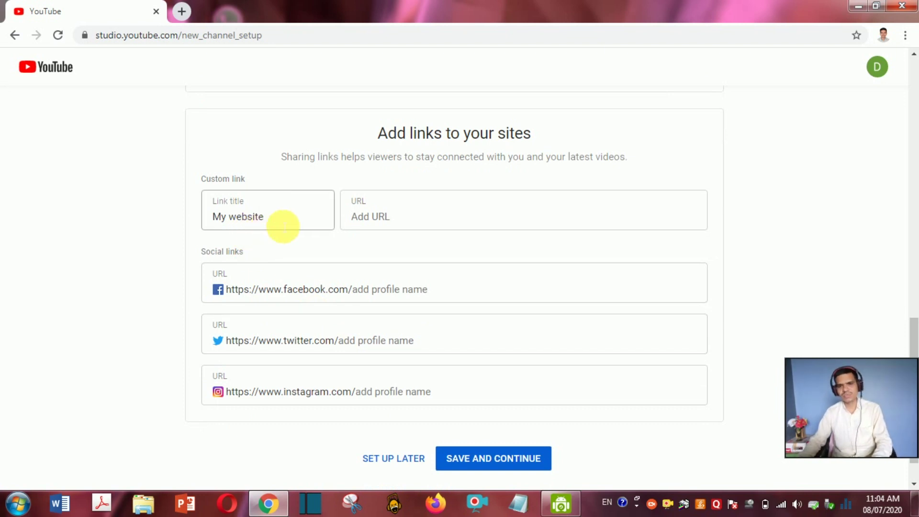
pyautogui.click(415, 222)
pyautogui.scroll(-1, 415, 222)
pyautogui.click(279, 252)
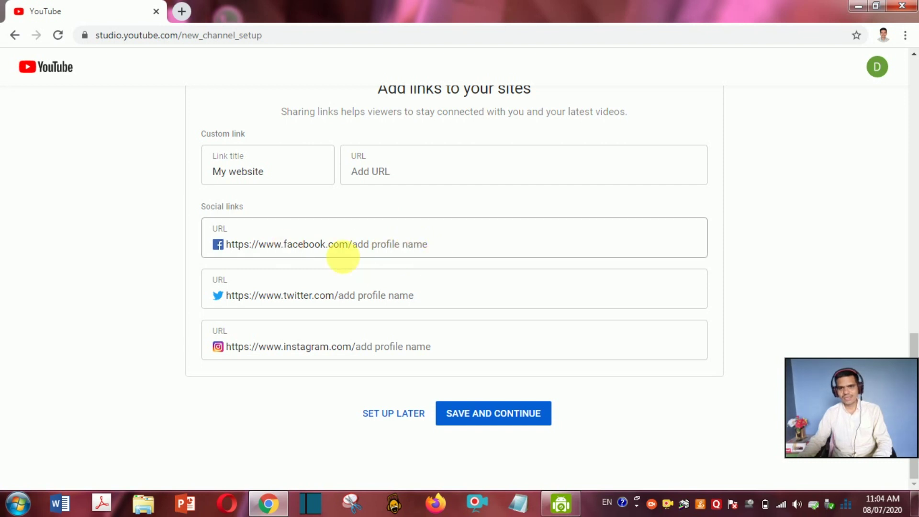
pyautogui.click(297, 294)
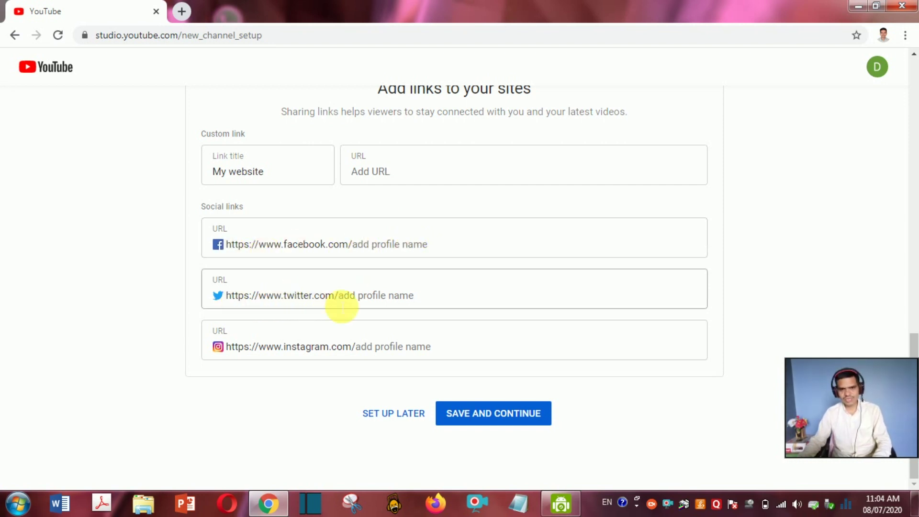
pyautogui.click(278, 341)
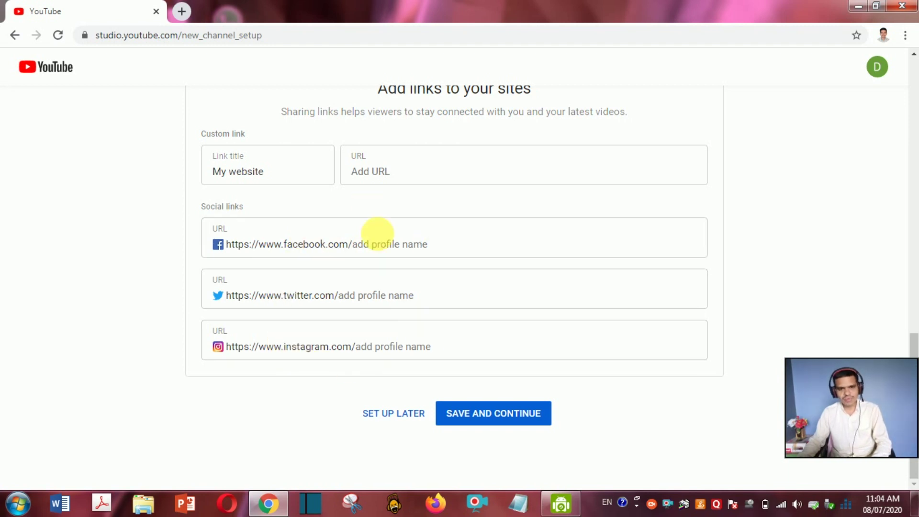
pyautogui.click(499, 418)
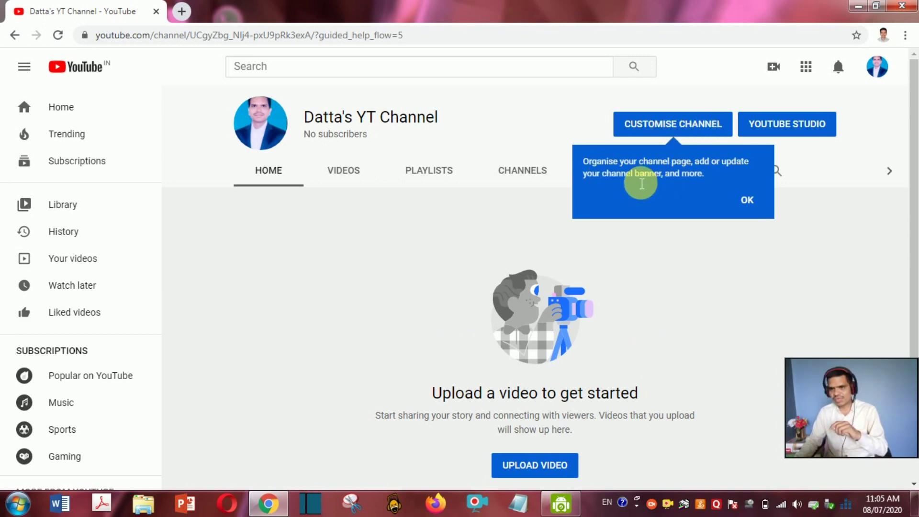
# Step: Dismiss the tip about organising the channel page and open the channel's customisation view with the channel art area
pyautogui.click(748, 201)
pyautogui.scroll(-2, 618, 349)
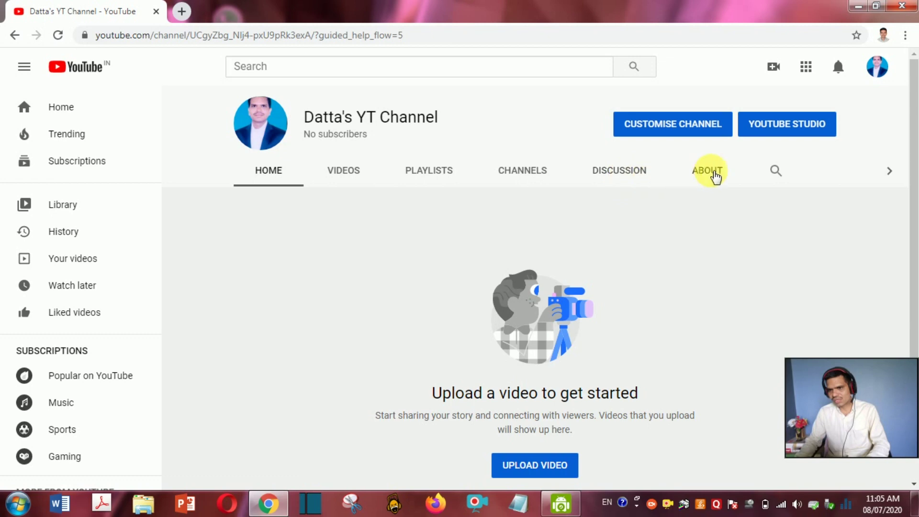
pyautogui.click(692, 128)
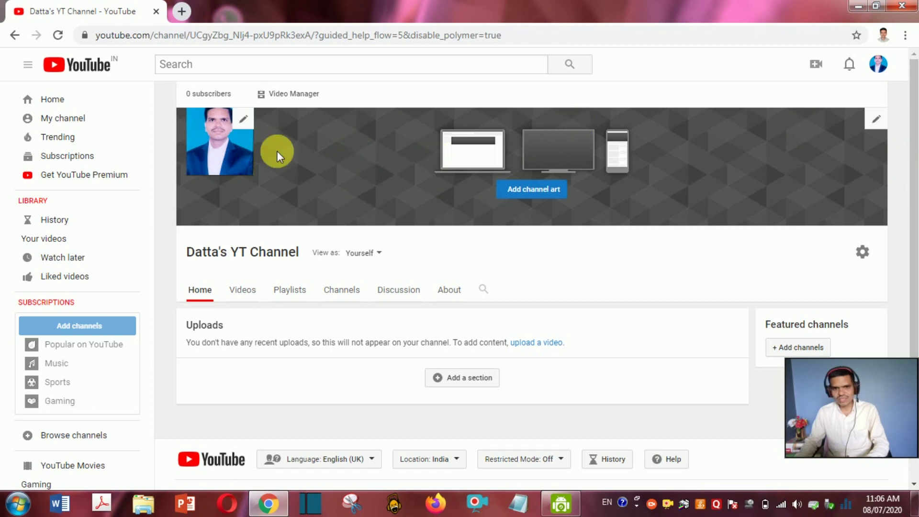
pyautogui.click(513, 190)
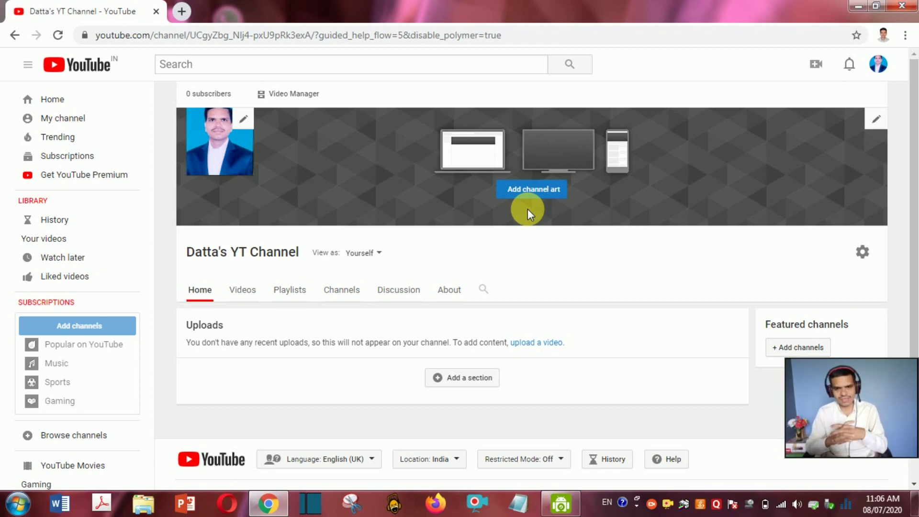
# Step: Open canva.com in a new browser tab and start a new YouTube Channel Art design
pyautogui.click(182, 12)
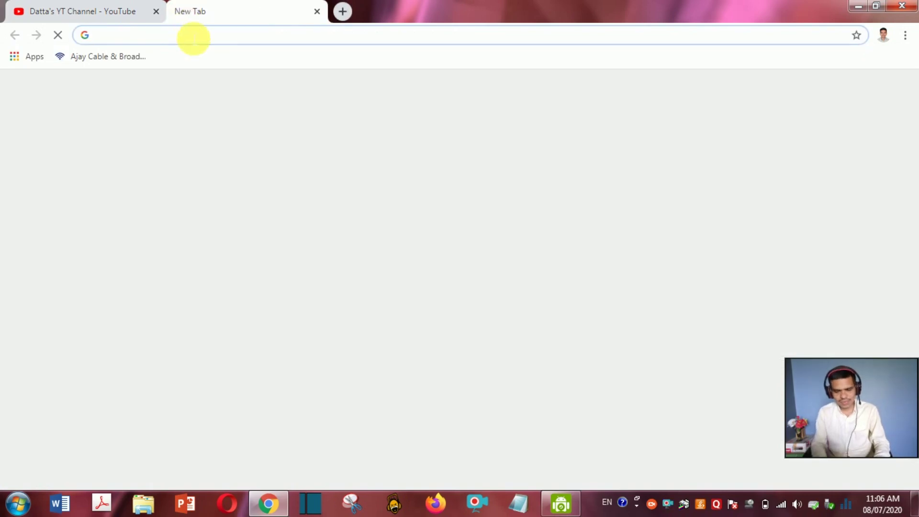
pyautogui.write('ca')
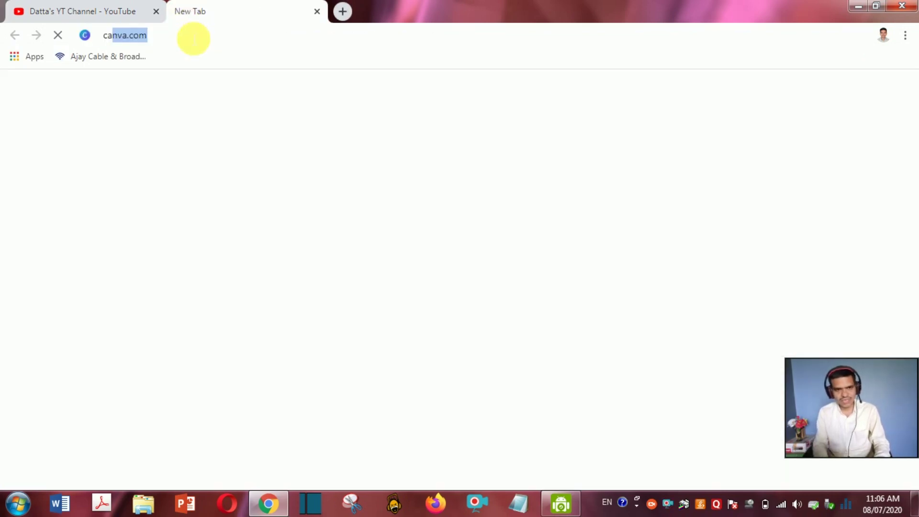
pyautogui.write('nva.com')
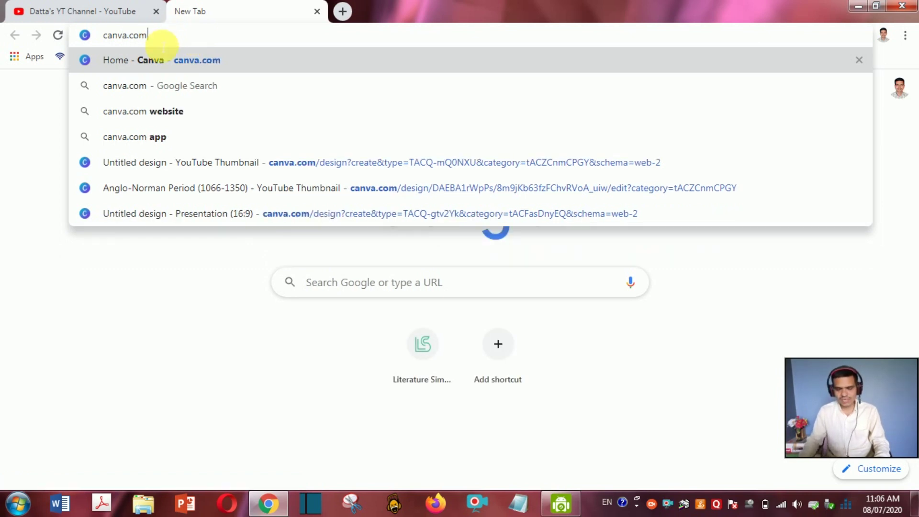
pyautogui.press('Return')
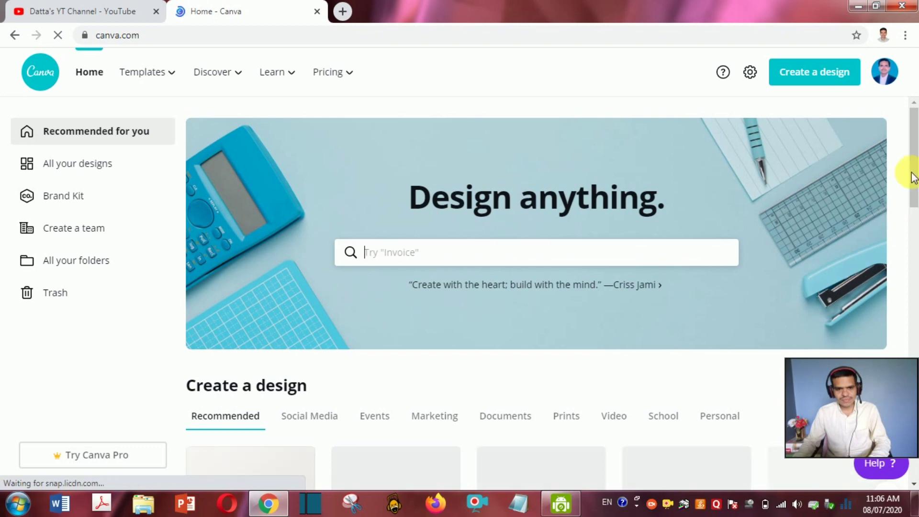
pyautogui.scroll(-5, 915, 207)
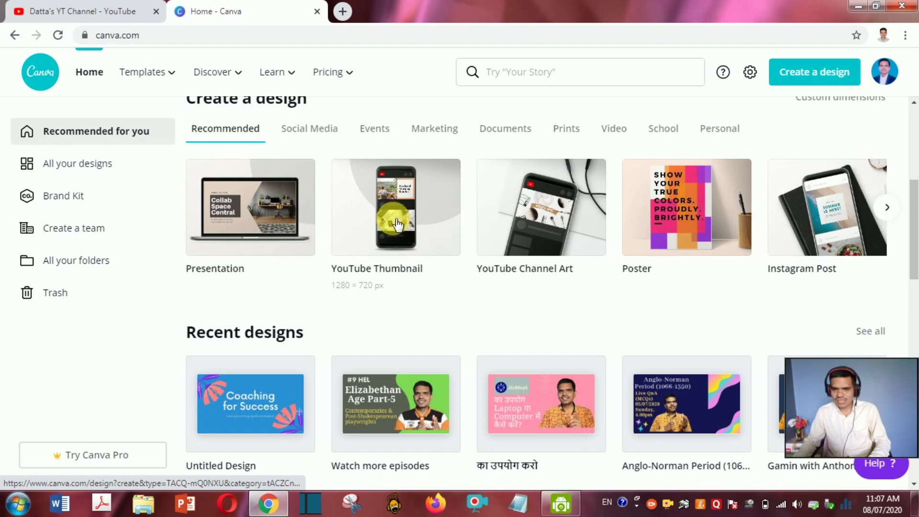
pyautogui.click(541, 206)
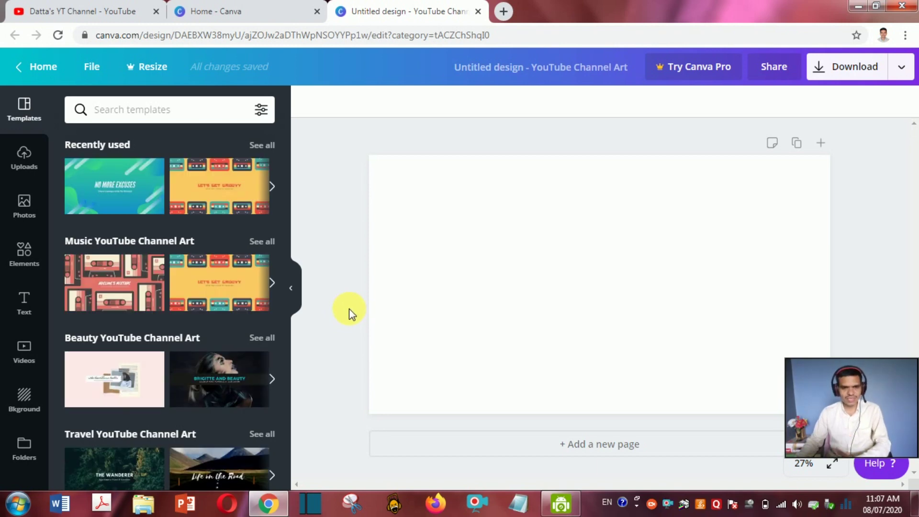
# Step: Find the red travel template with the black title bar among the channel art templates and apply it to the blank page
pyautogui.moveTo(286, 214); pyautogui.dragTo(285, 335)
pyautogui.scroll(-6, 284, 333)
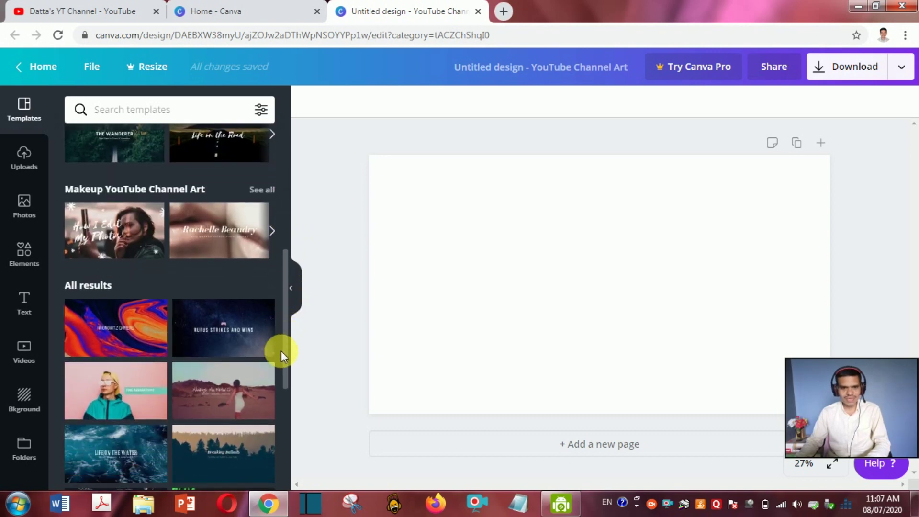
pyautogui.scroll(-2, 281, 423)
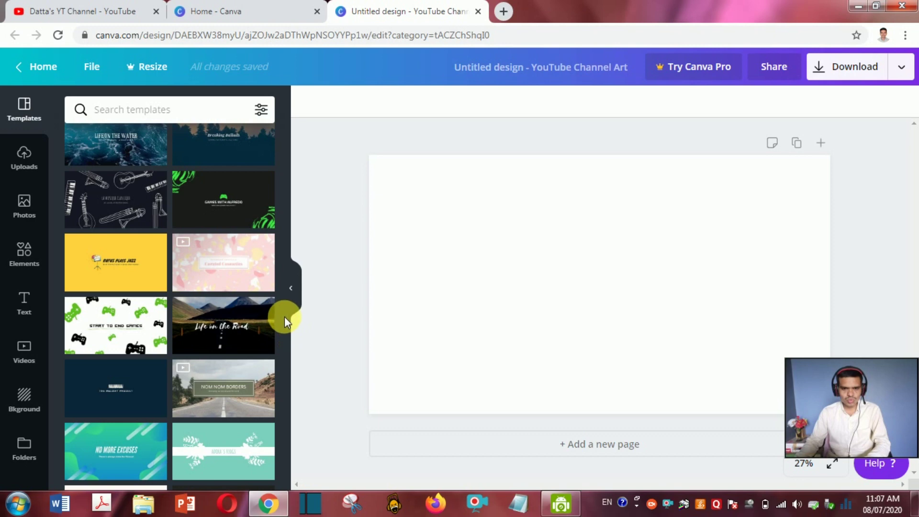
pyautogui.scroll(-1, 285, 325)
pyautogui.scroll(-4, 285, 341)
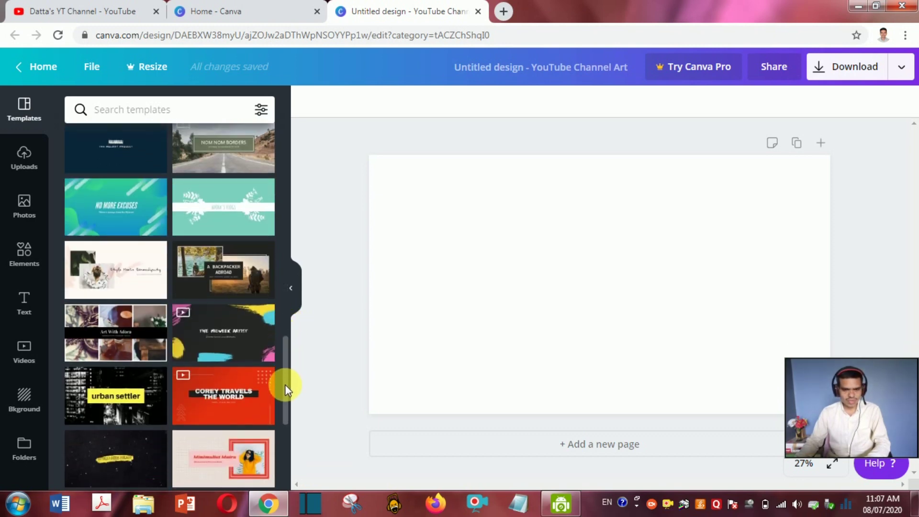
pyautogui.scroll(-1, 286, 384)
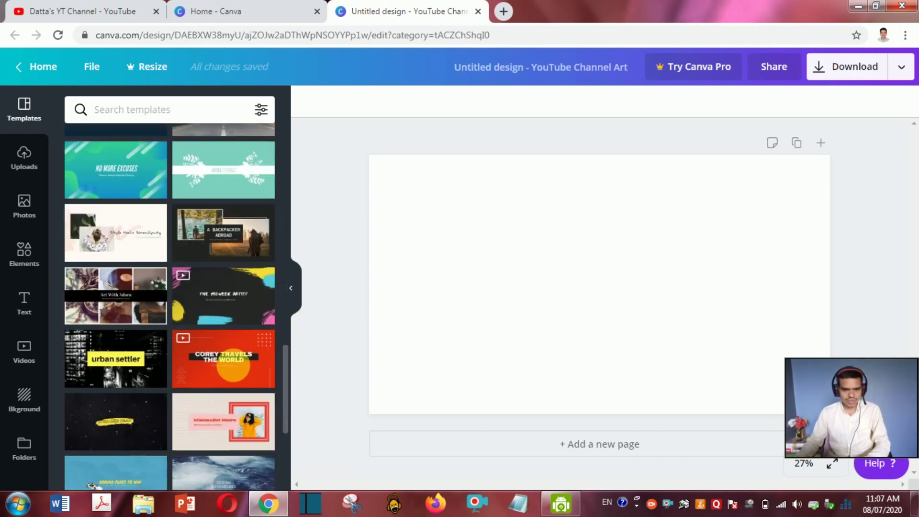
pyautogui.click(232, 360)
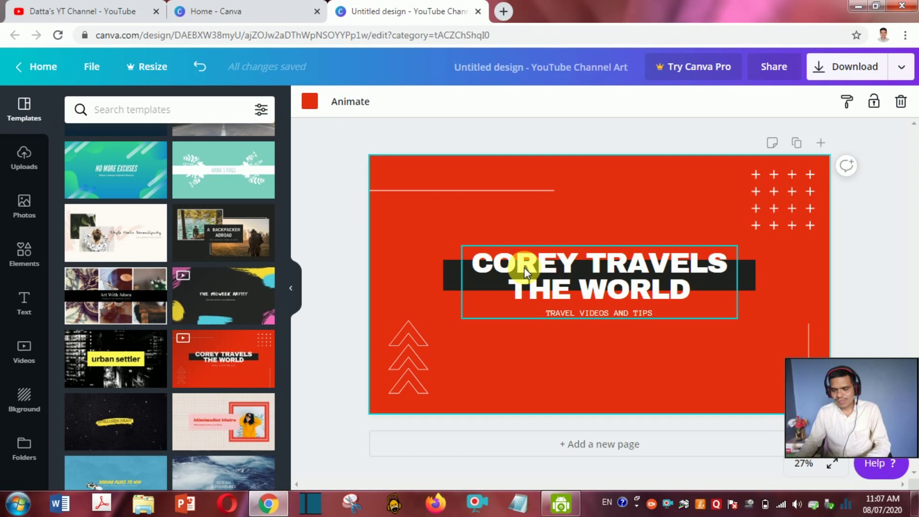
# Step: Replace the template's headline with the owner's first name in possessive form plus "YT CHANNEL"
pyautogui.click(500, 248)
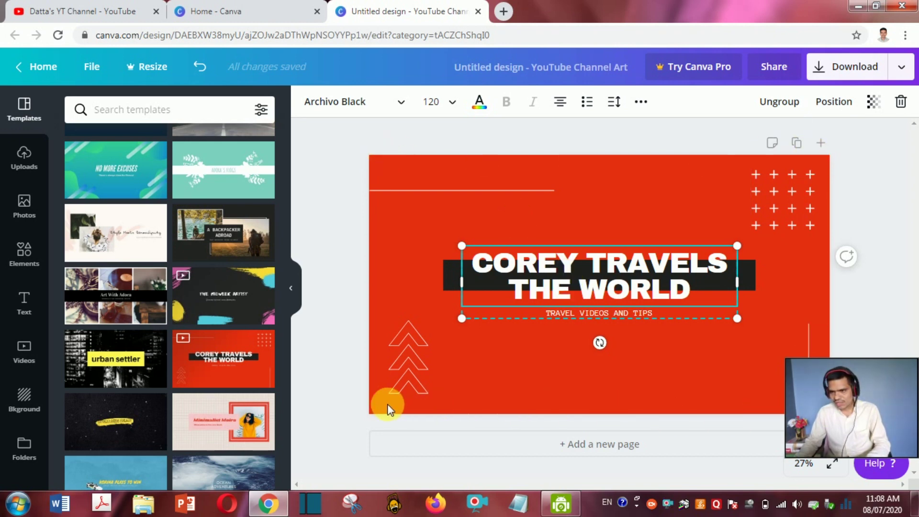
pyautogui.doubleClick(552, 264)
pyautogui.write("DATTA'S YT")
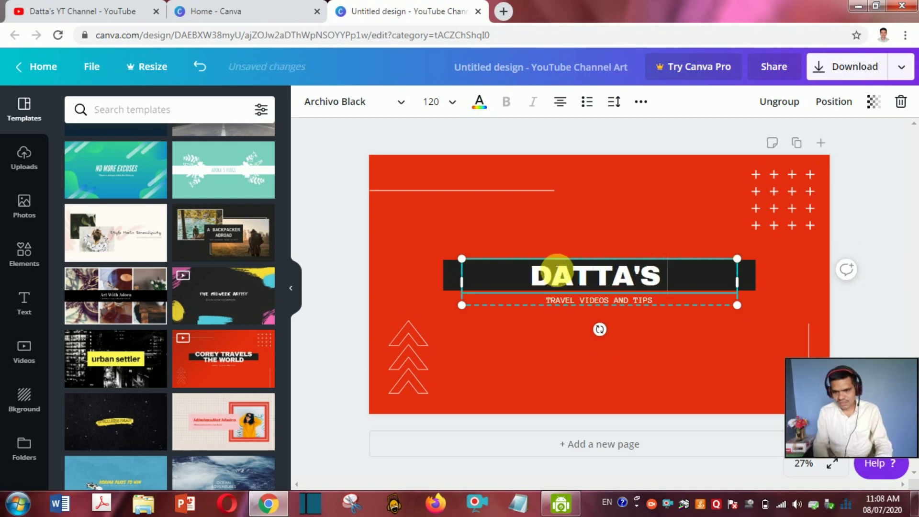
pyautogui.write(' CH')
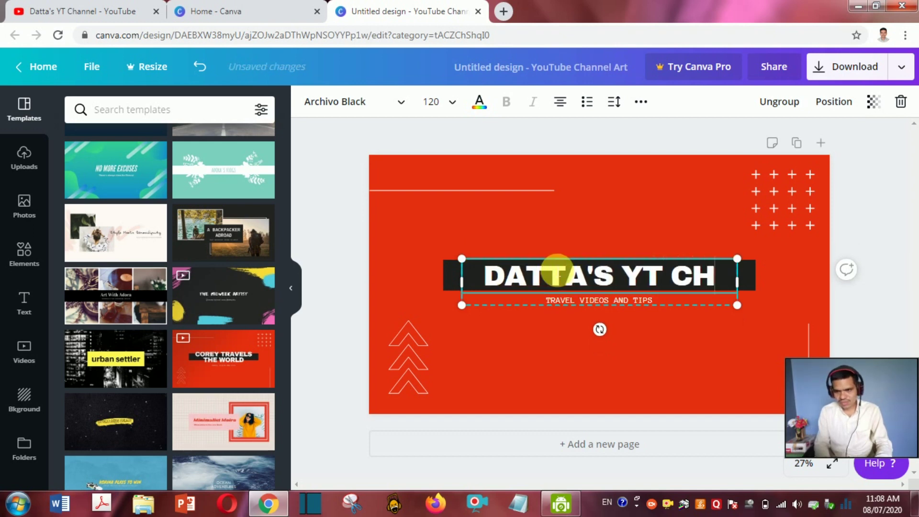
pyautogui.write('ANNEL')
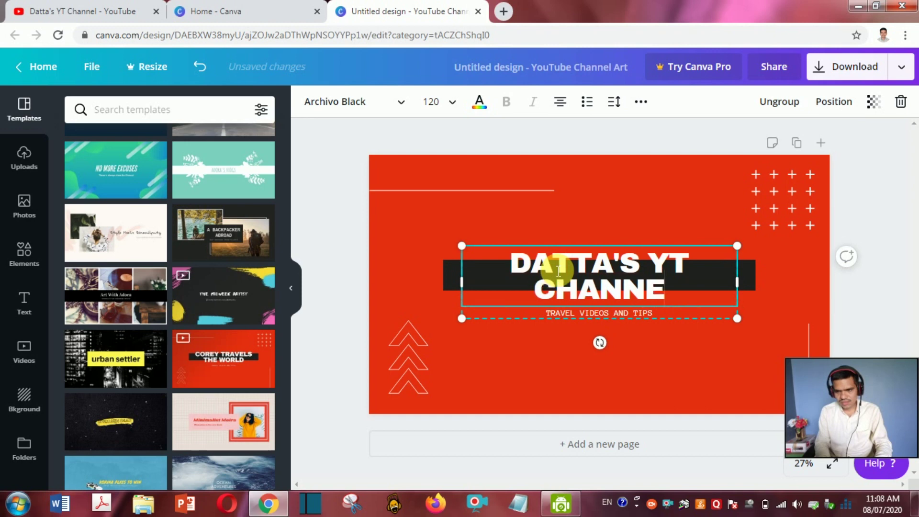
# Step: Replace the subtitle "TRAVEL VIDEOS AND TIPS" under the headline with "EDUCATIONAL"
pyautogui.click(596, 316)
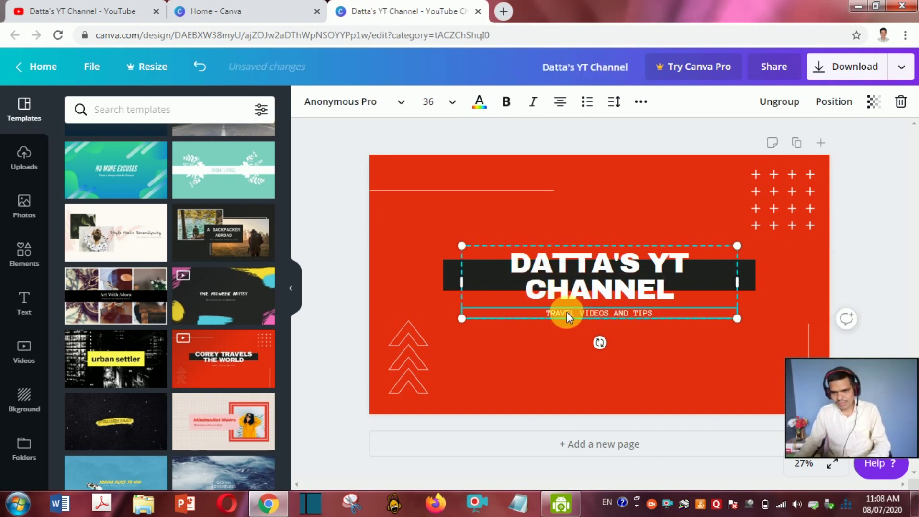
pyautogui.doubleClick(572, 317)
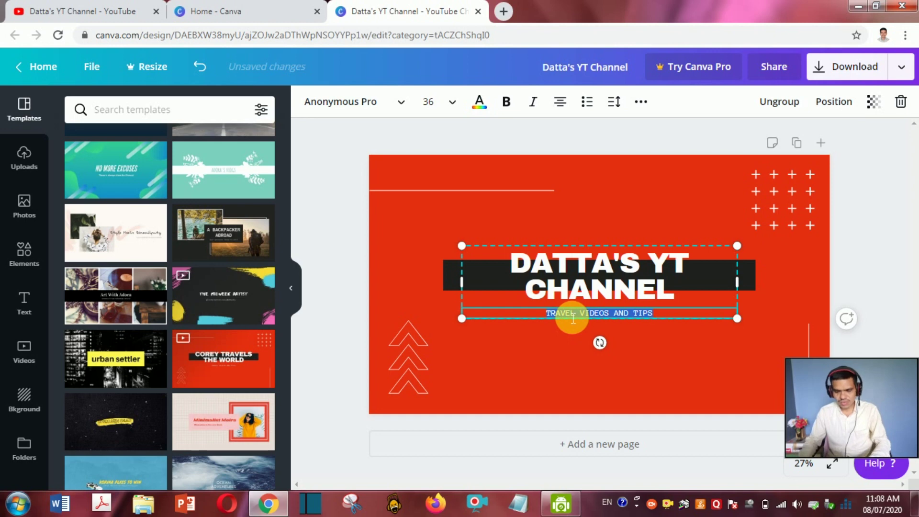
pyautogui.write('EDUCATIONAL')
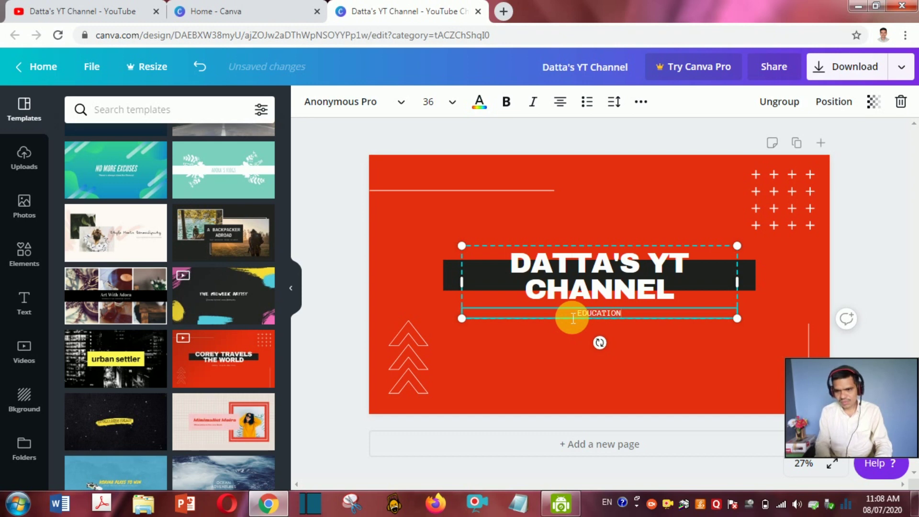
pyautogui.click(630, 363)
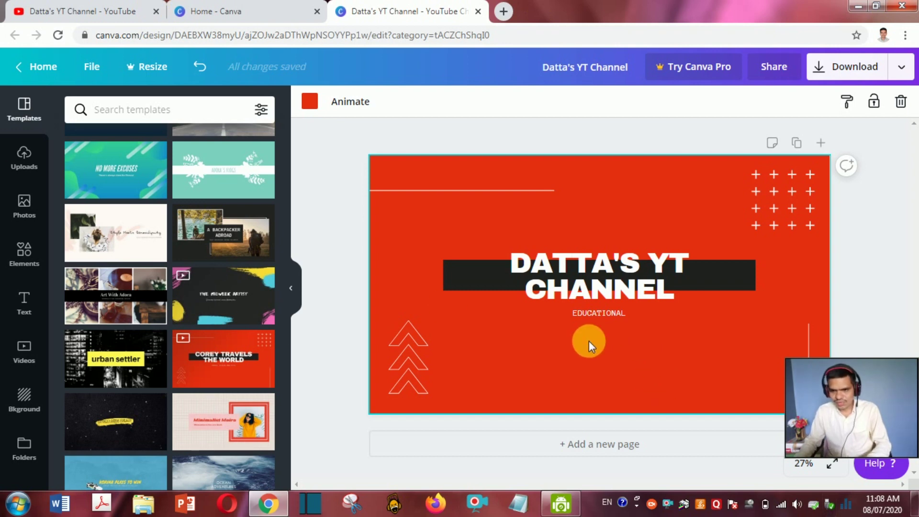
# Step: Download the channel art design as a PNG file and return to the YouTube channel page
pyautogui.click(857, 67)
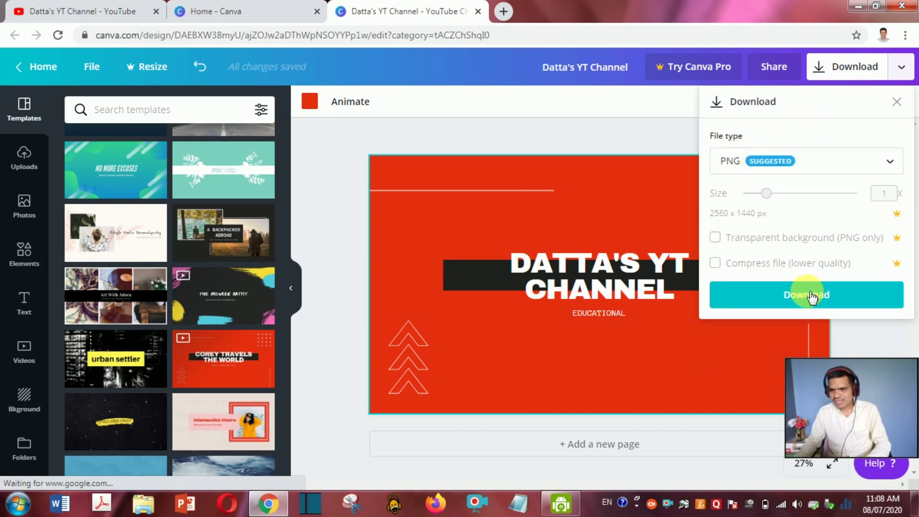
pyautogui.click(813, 301)
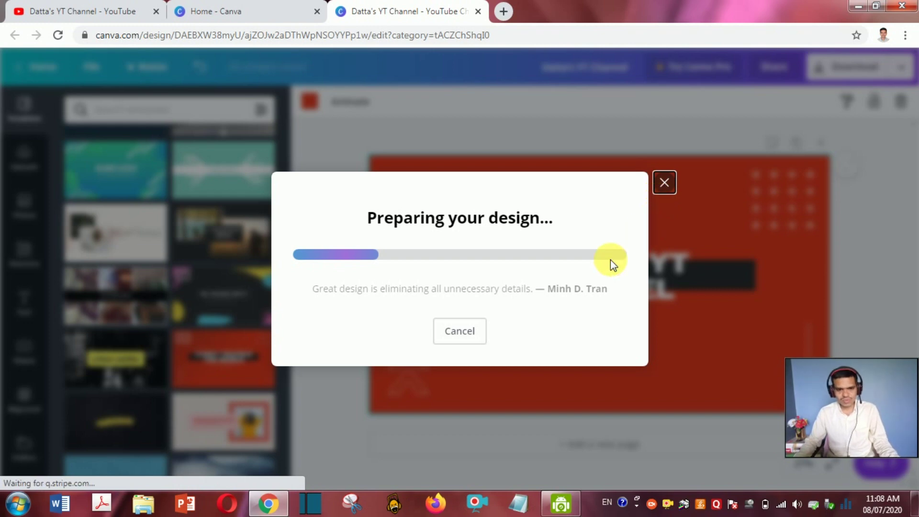
pyautogui.click(99, 9)
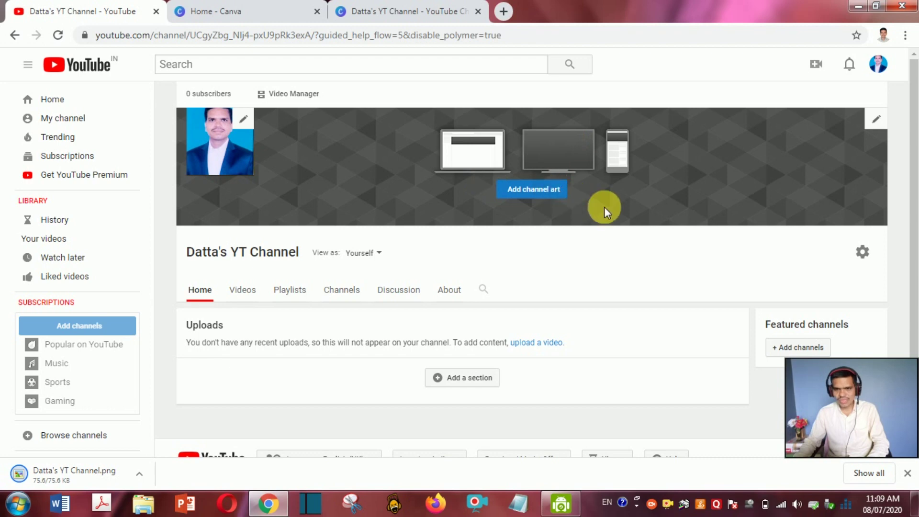
# Step: Upload the channel art PNG from the Downloads folder and set it as the channel's banner
pyautogui.click(534, 191)
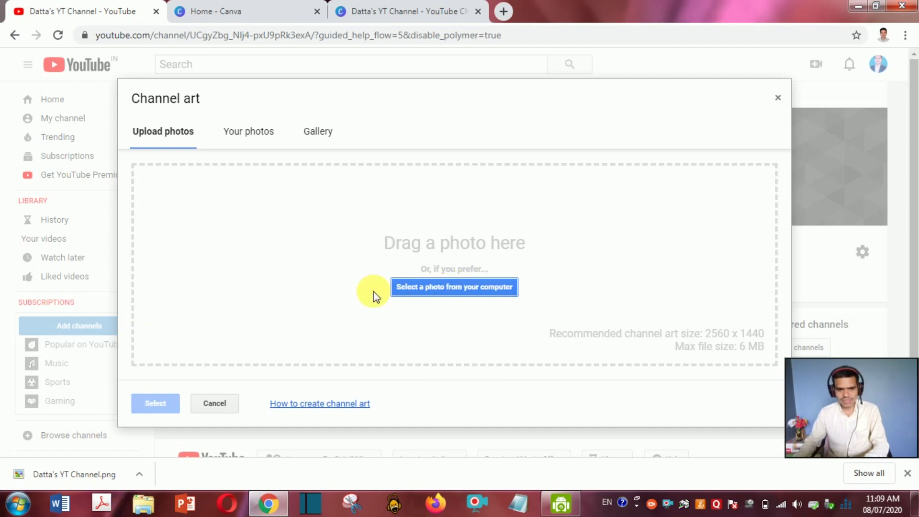
pyautogui.click(455, 285)
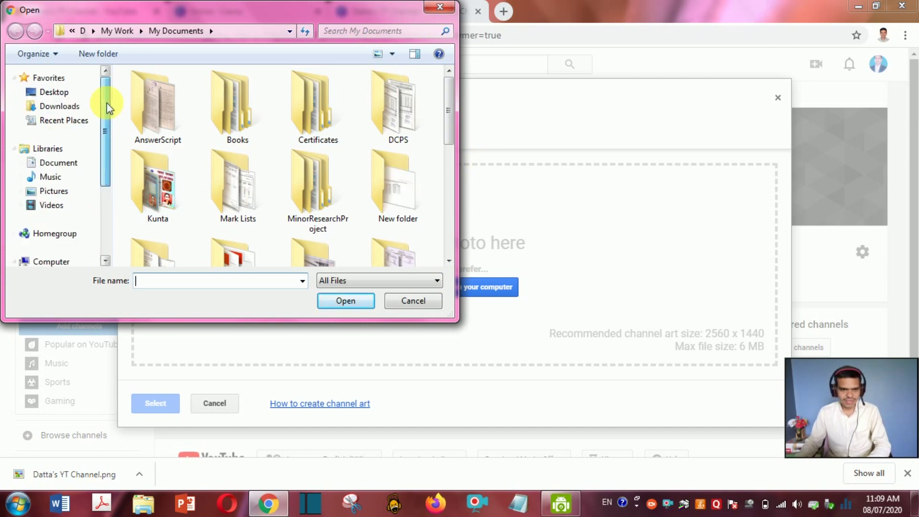
pyautogui.click(54, 112)
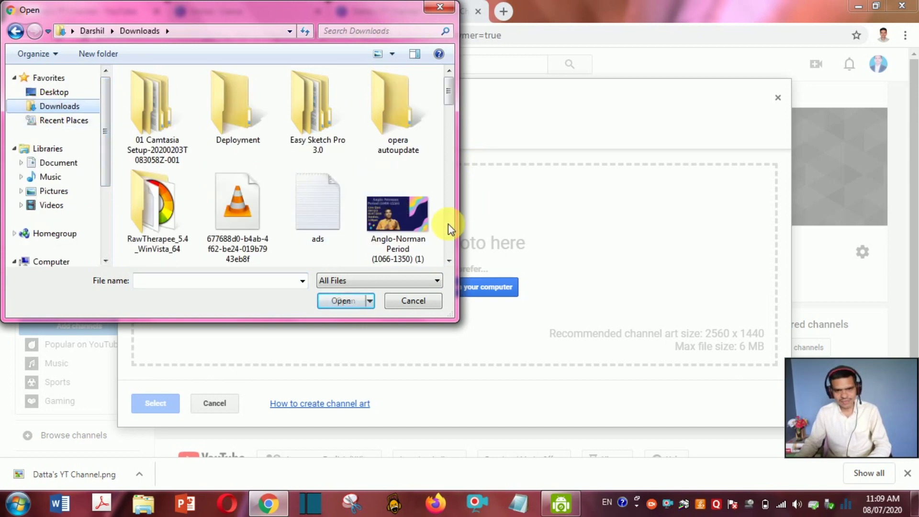
pyautogui.scroll(-3, 450, 110)
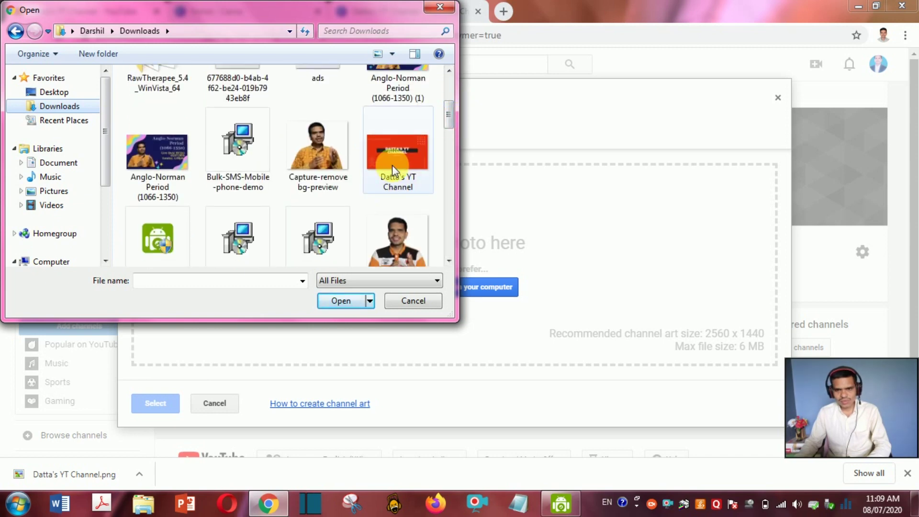
pyautogui.click(389, 146)
pyautogui.click(343, 302)
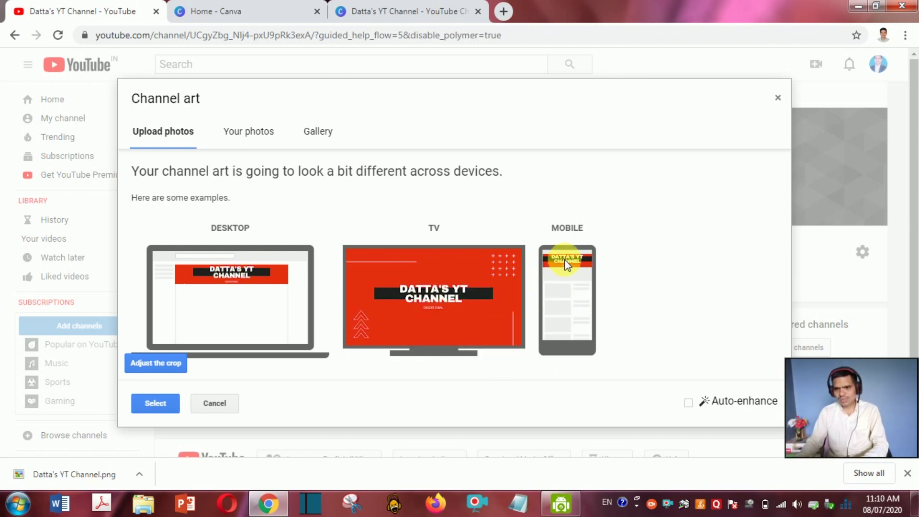
pyautogui.click(153, 403)
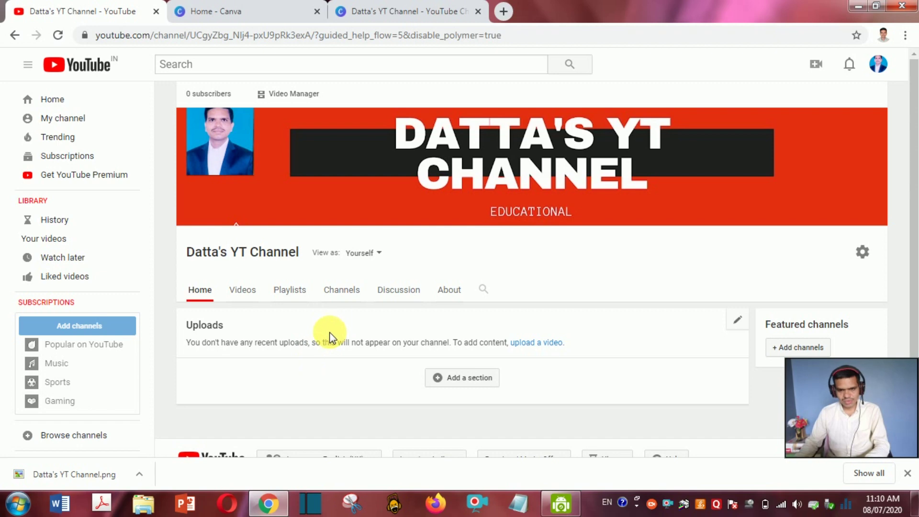
# Step: Add the line "This channel is about education and knowledge..." above the existing channel description on the About page and save it
pyautogui.scroll(-2, 329, 335)
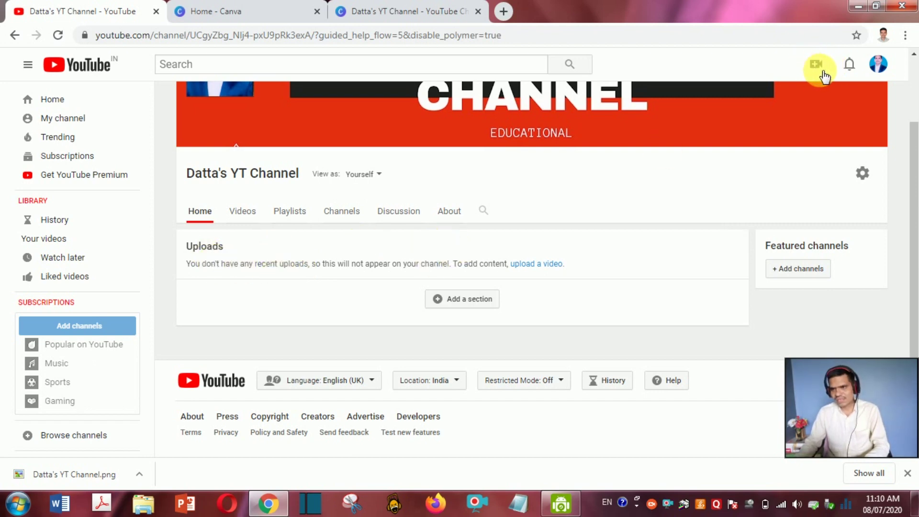
pyautogui.click(454, 211)
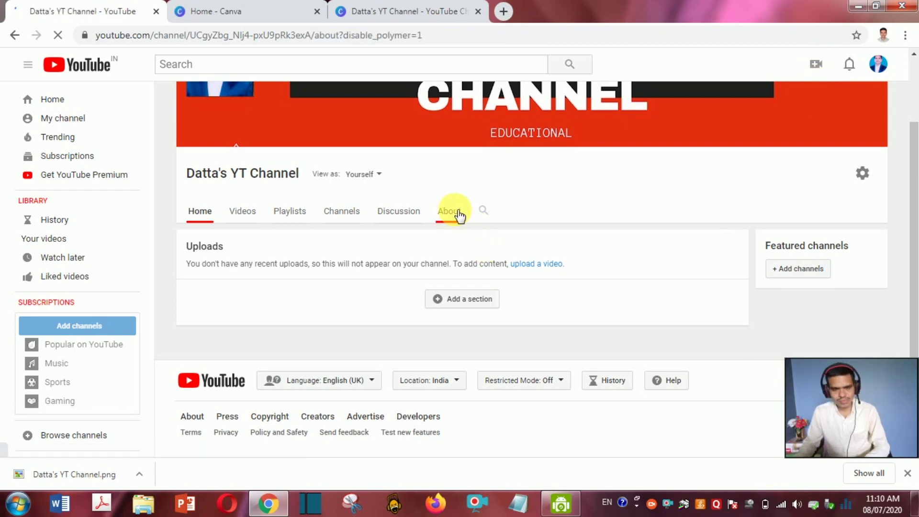
pyautogui.scroll(3, 536, 267)
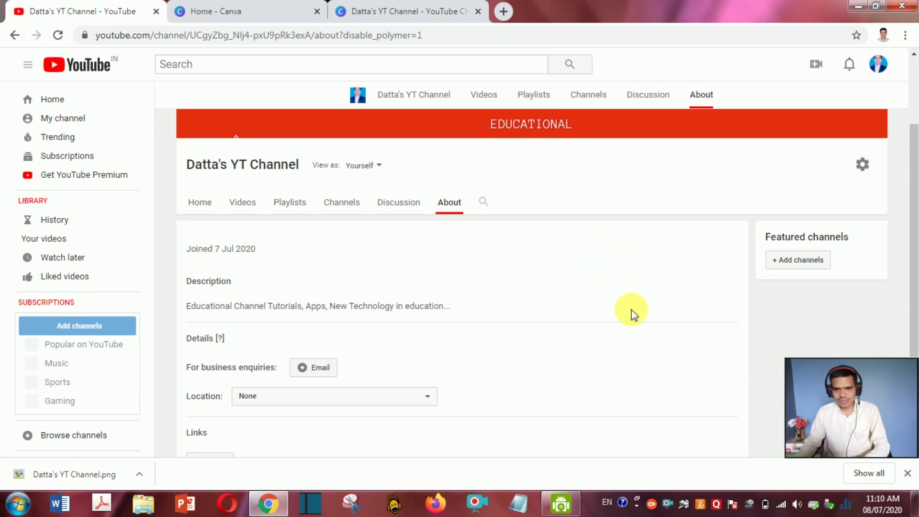
pyautogui.scroll(-2, 560, 288)
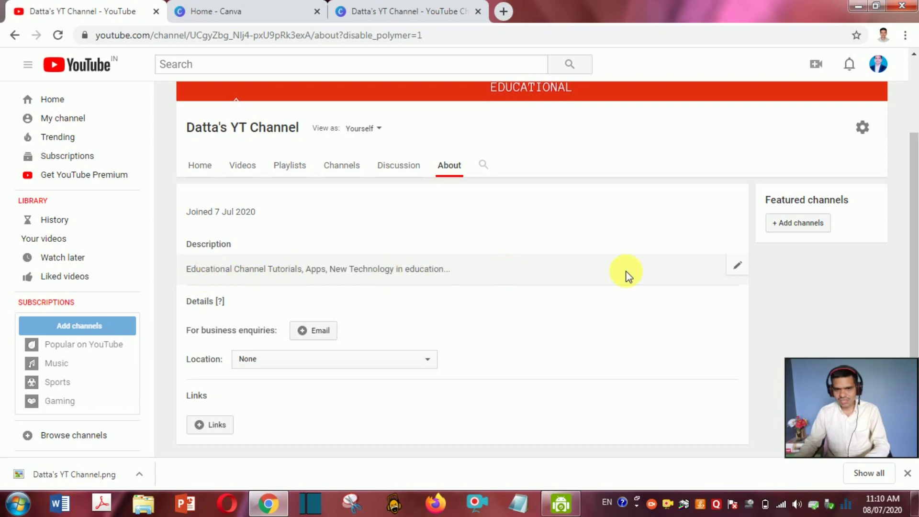
pyautogui.click(737, 268)
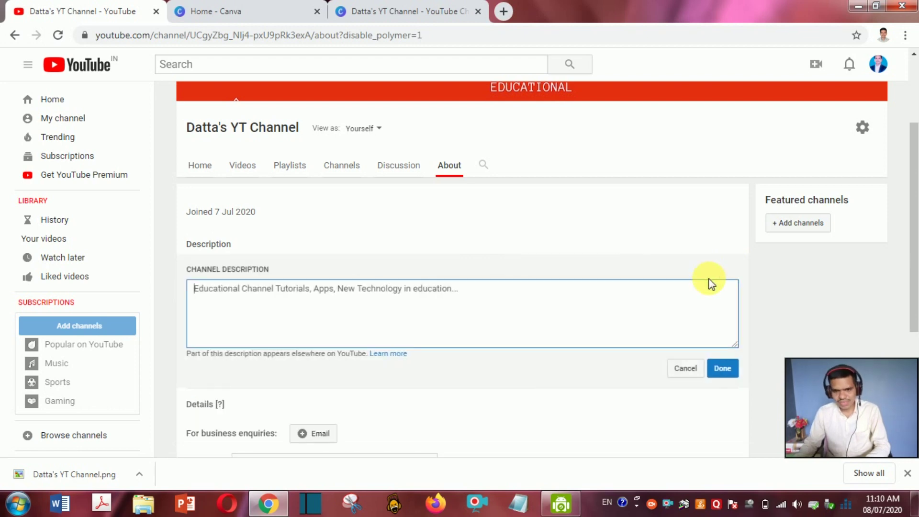
pyautogui.write('This channel is about education and knowledge..')
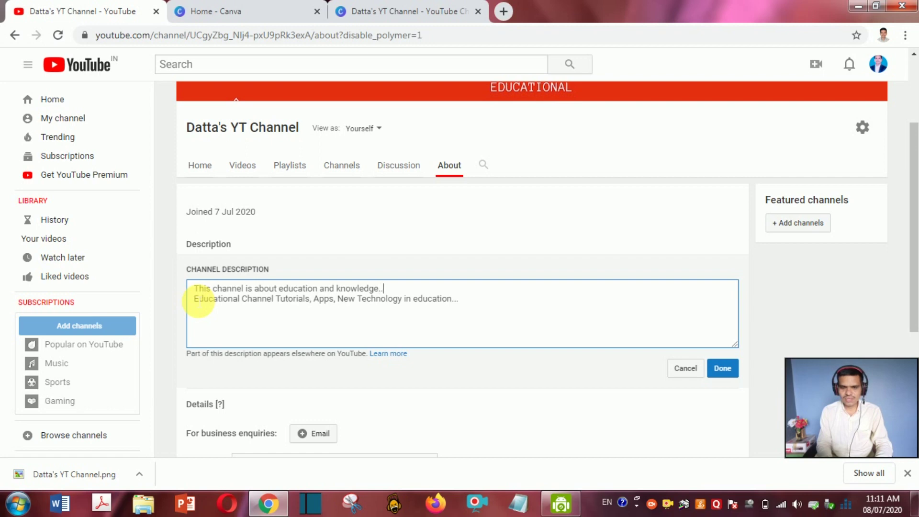
pyautogui.click(214, 298)
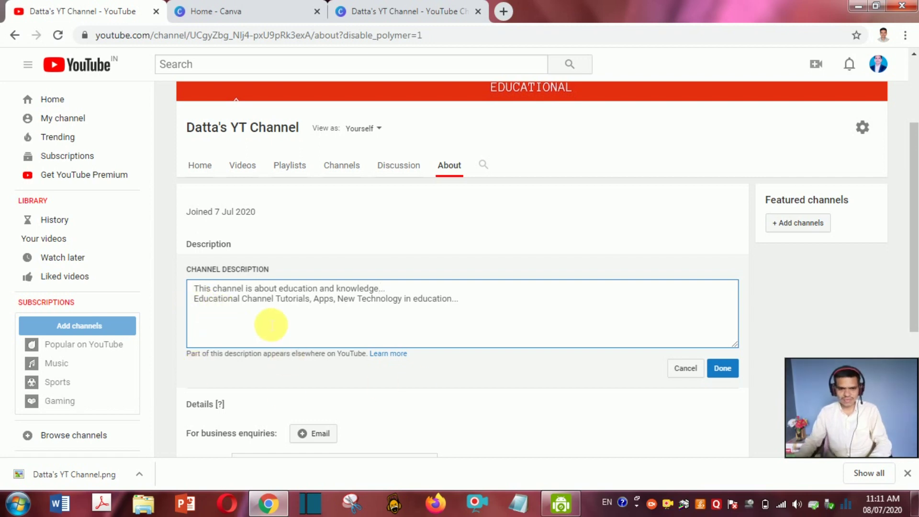
pyautogui.click(464, 312)
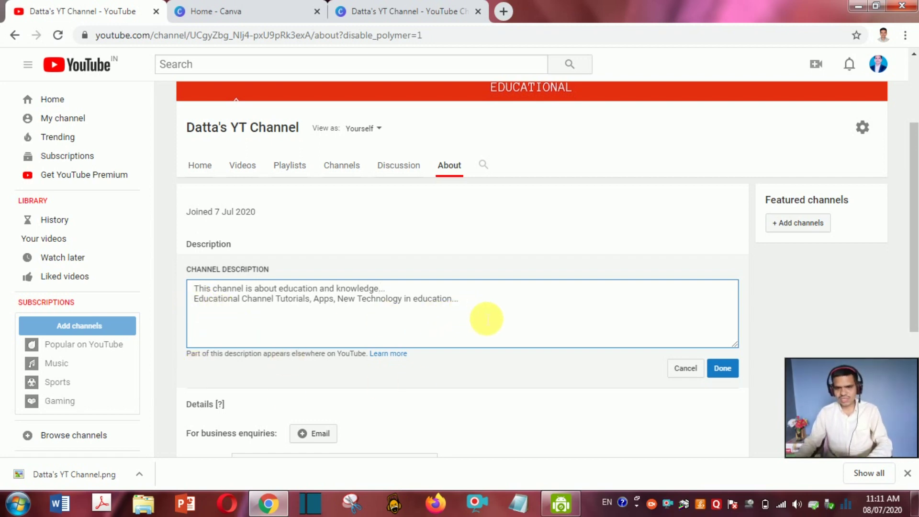
pyautogui.click(726, 370)
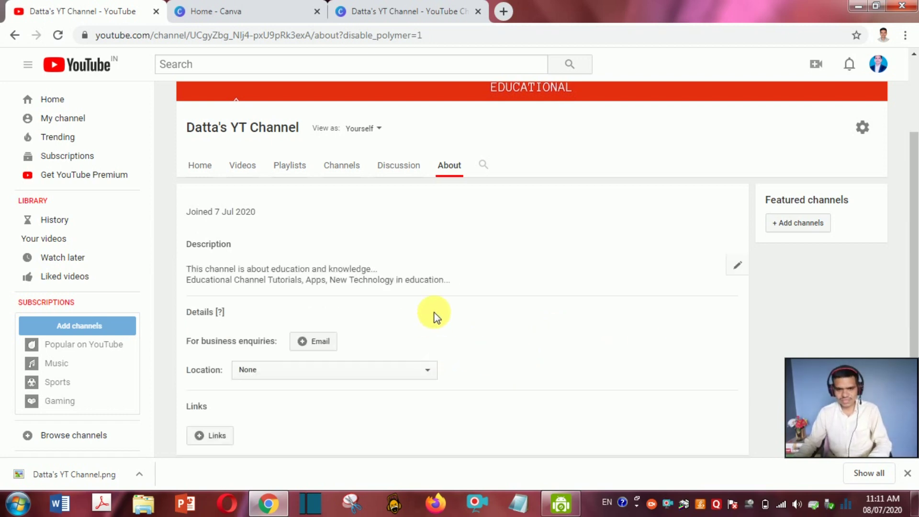
# Step: Open the customised links editor on the About page and add an empty link entry
pyautogui.scroll(-3, 434, 316)
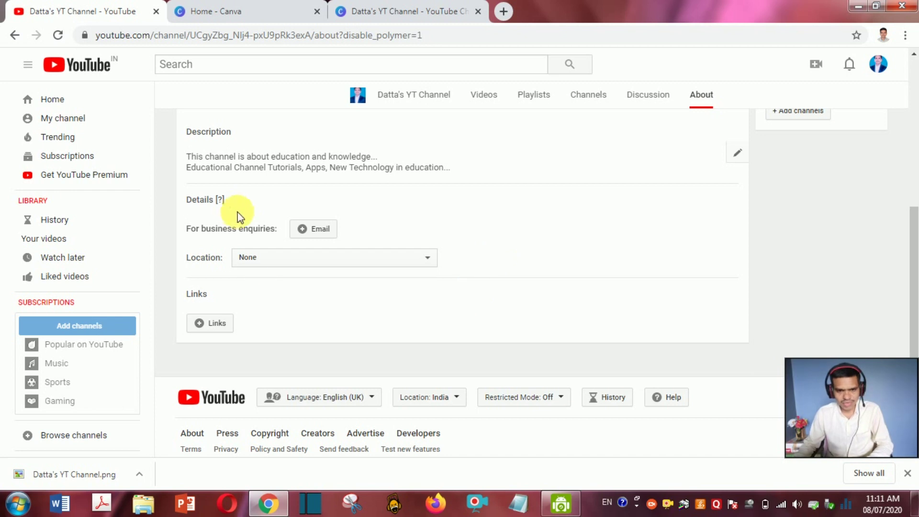
pyautogui.click(329, 234)
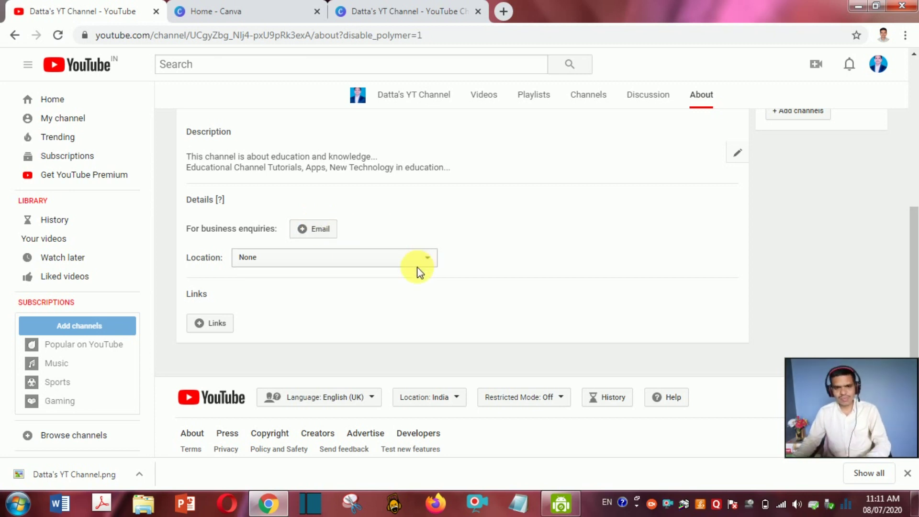
pyautogui.click(223, 327)
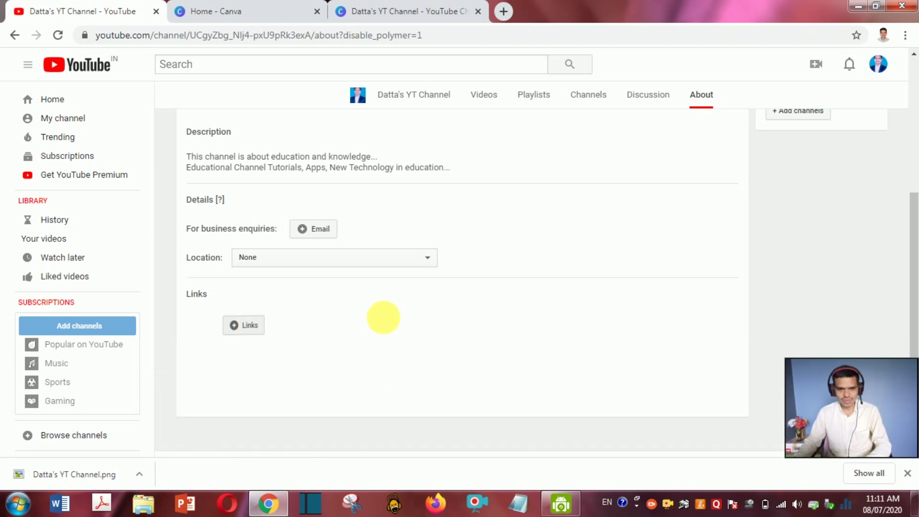
pyautogui.scroll(-2, 401, 312)
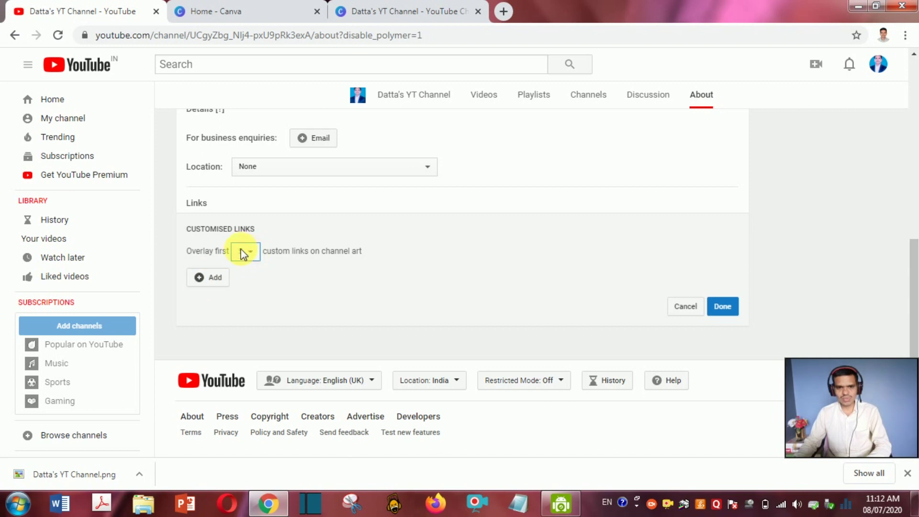
pyautogui.click(215, 280)
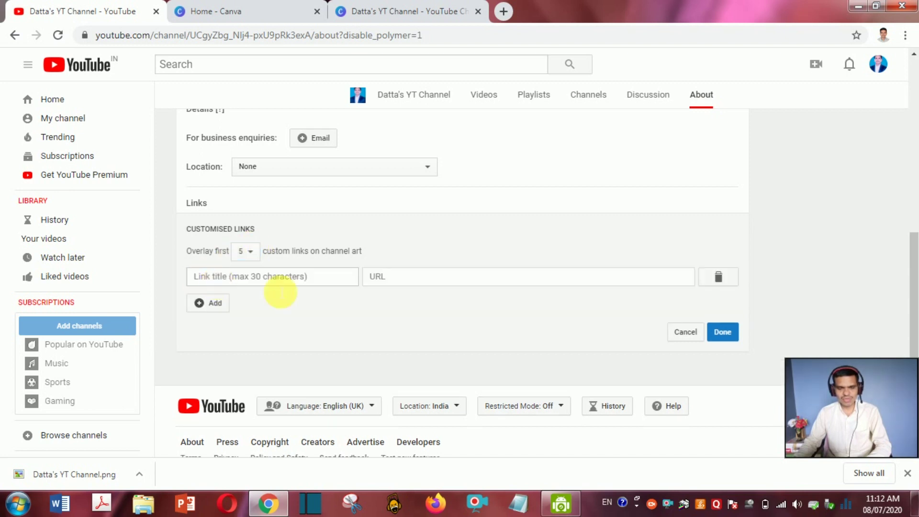
pyautogui.click(254, 278)
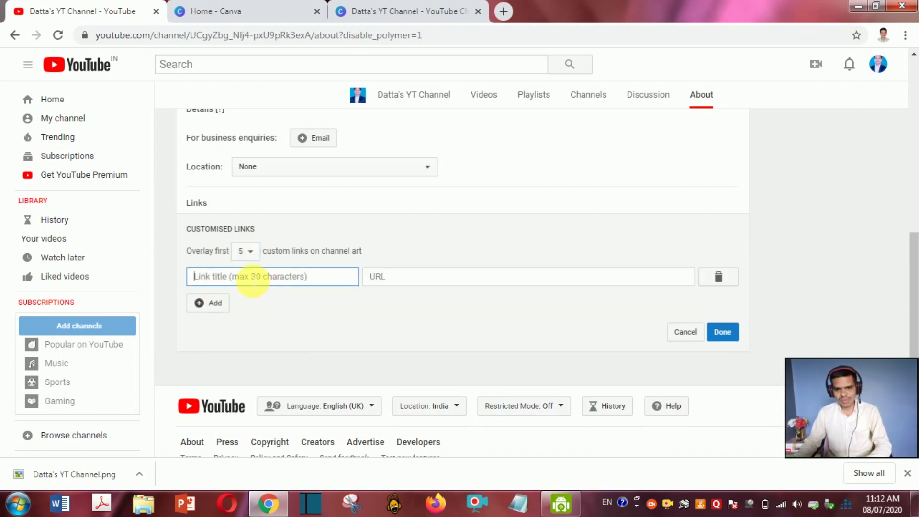
pyautogui.click(387, 315)
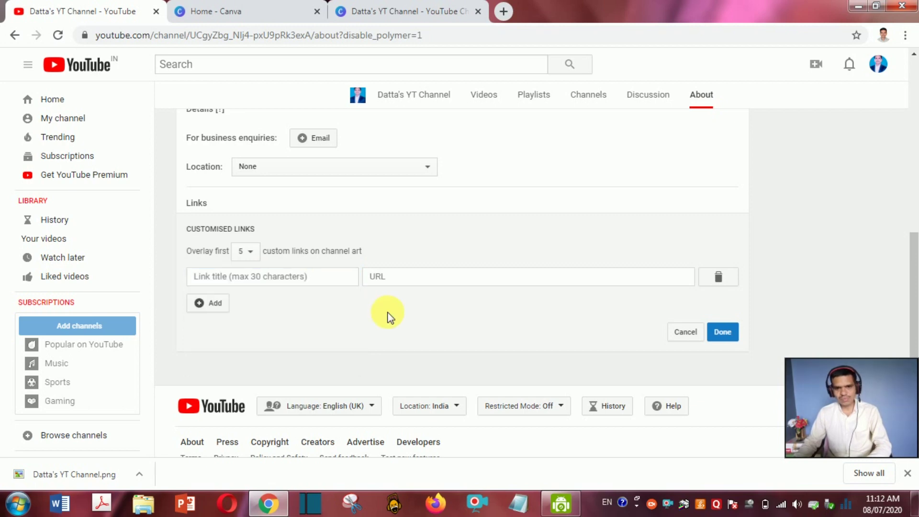
# Step: Look over the channel's About page with its banner and description, and examine the channel's Home page
pyautogui.scroll(7, 498, 315)
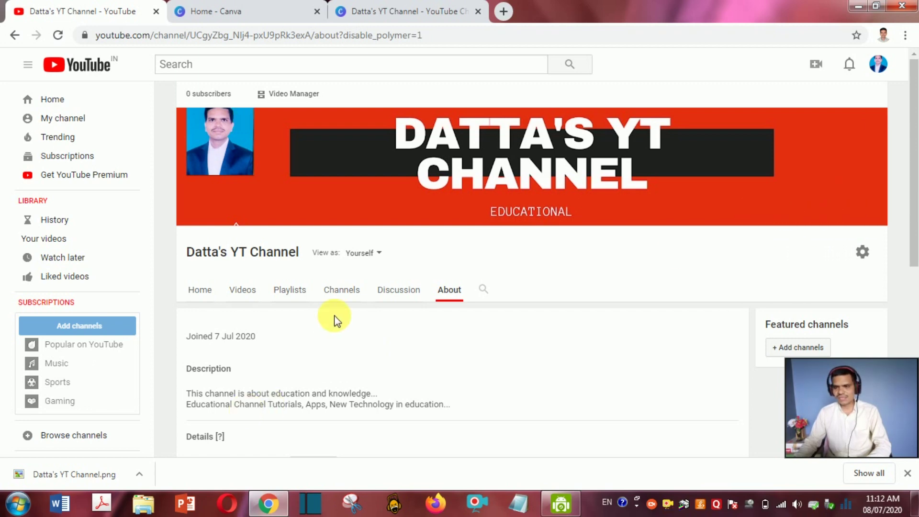
pyautogui.scroll(-2, 448, 306)
pyautogui.scroll(-3, 486, 309)
pyautogui.scroll(5, 486, 308)
pyautogui.scroll(-2, 486, 309)
pyautogui.scroll(2, 411, 250)
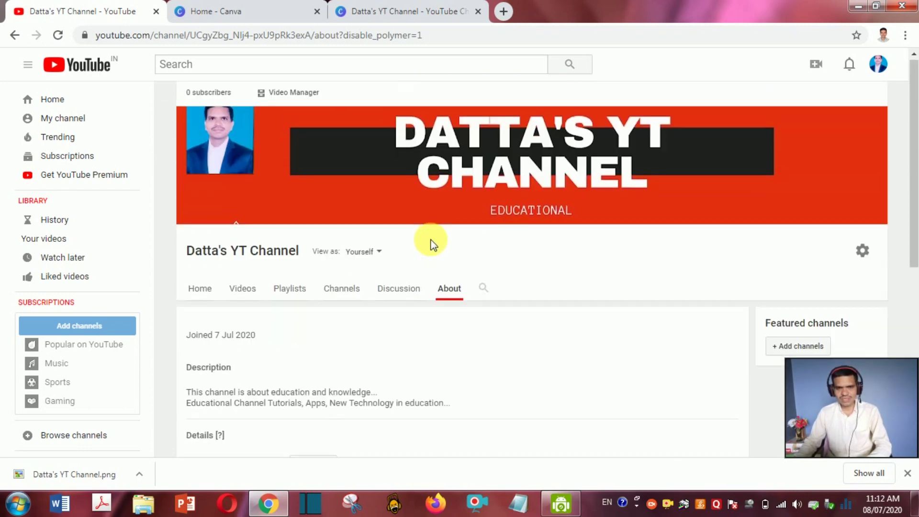
pyautogui.click(200, 292)
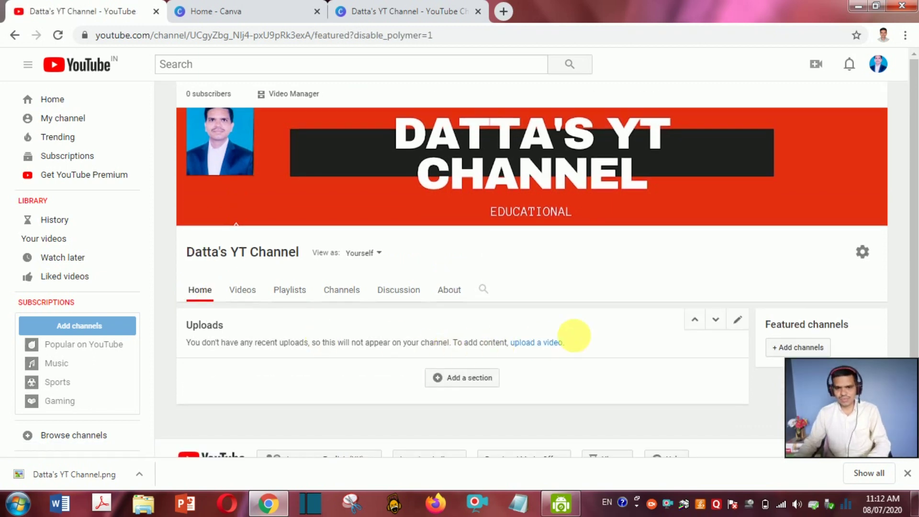
pyautogui.scroll(-3, 574, 335)
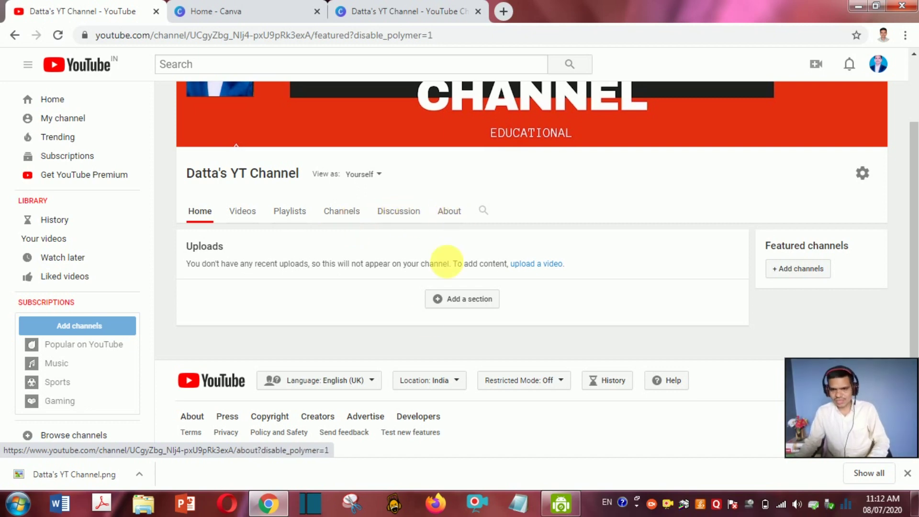
pyautogui.scroll(2, 296, 292)
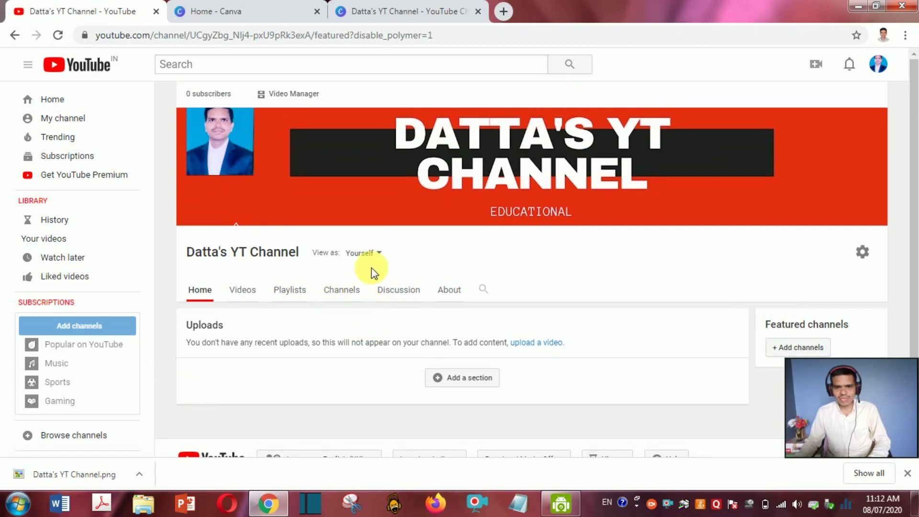
pyautogui.scroll(-3, 314, 346)
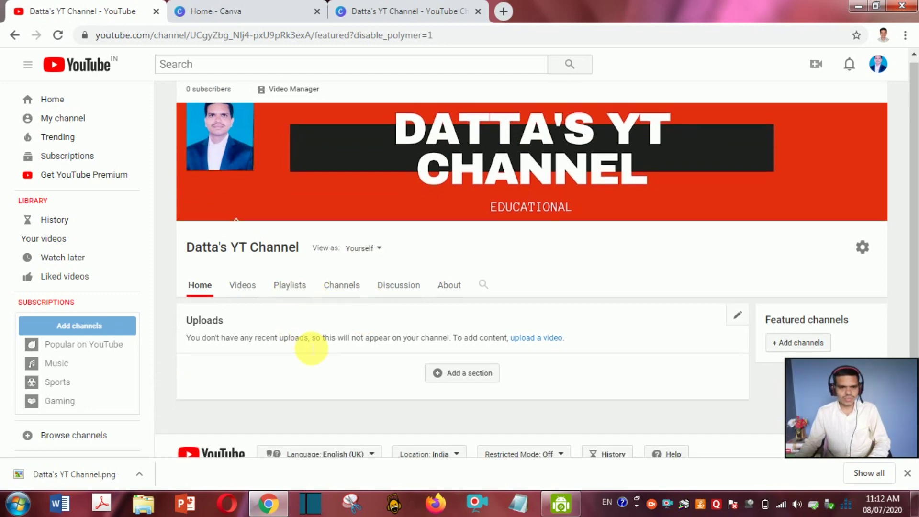
pyautogui.scroll(3, 318, 342)
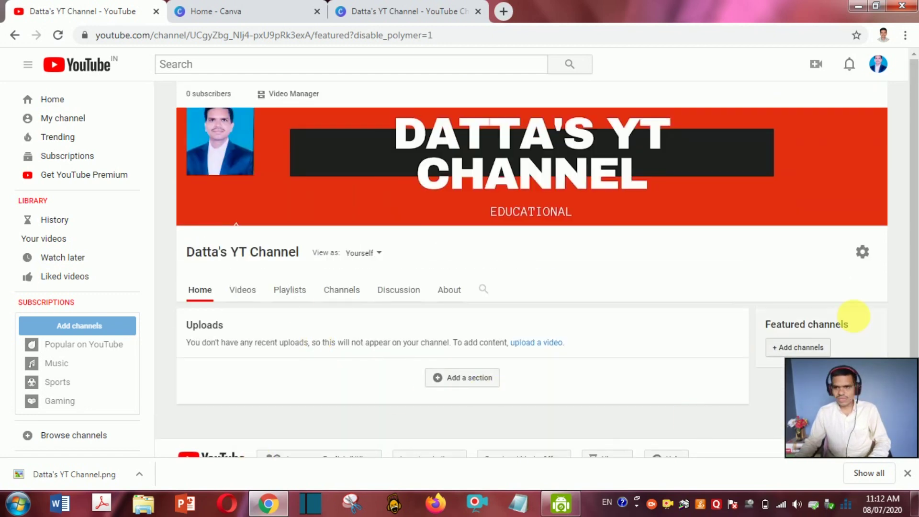
# Step: From the channel settings, open the account's privacy settings, review the sharing options and go to the advanced settings
pyautogui.click(864, 252)
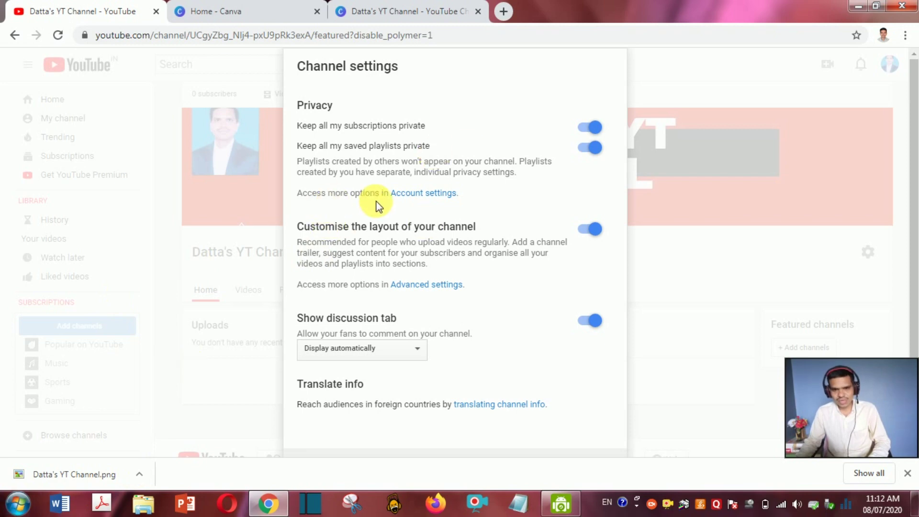
pyautogui.click(425, 194)
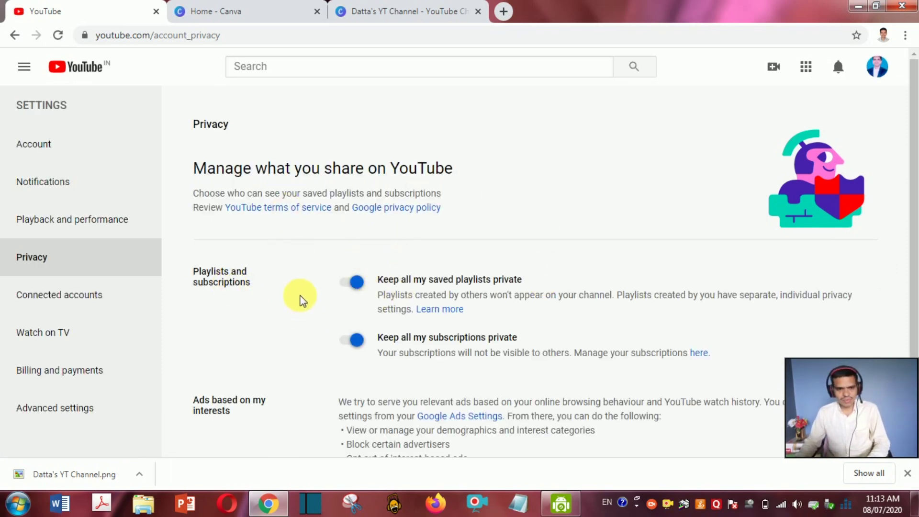
pyautogui.scroll(-2, 302, 300)
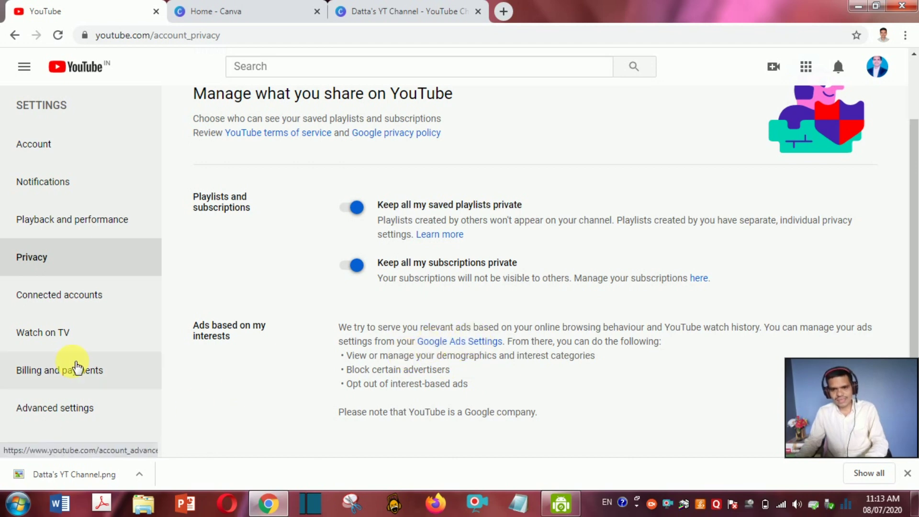
pyautogui.click(68, 413)
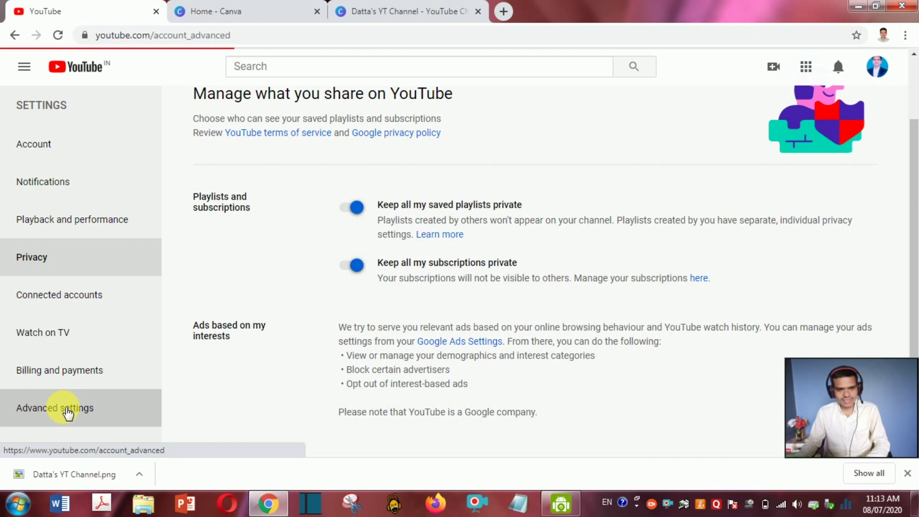